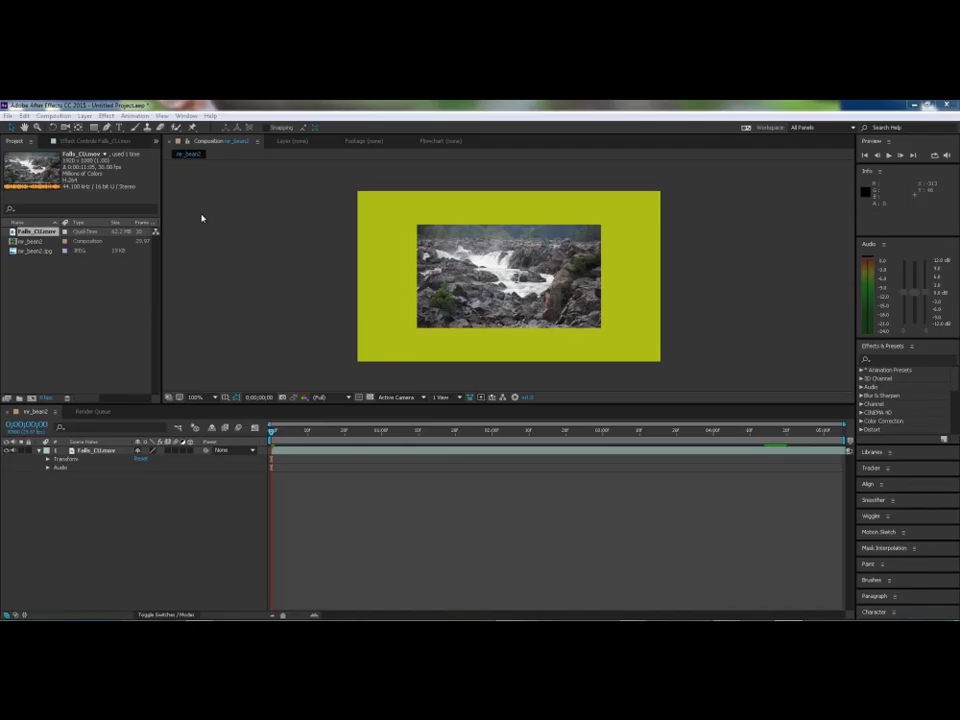
# Draw a tall rectangular mask strip on the Falls_CU.mov layer.
pyautogui.click(101, 451)
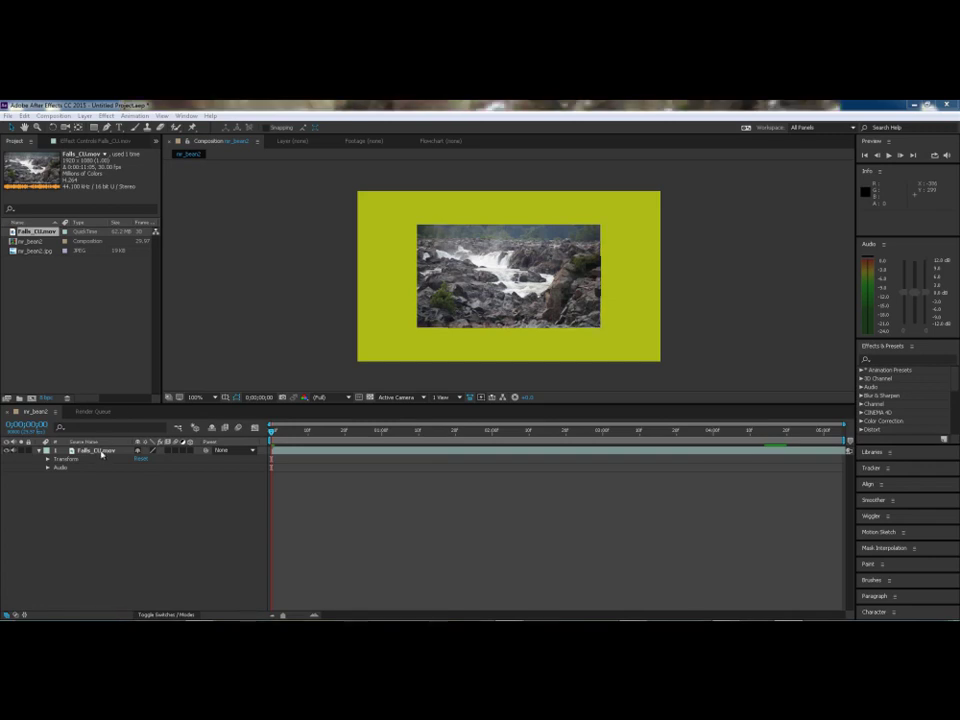
pyautogui.rightClick(101, 453)
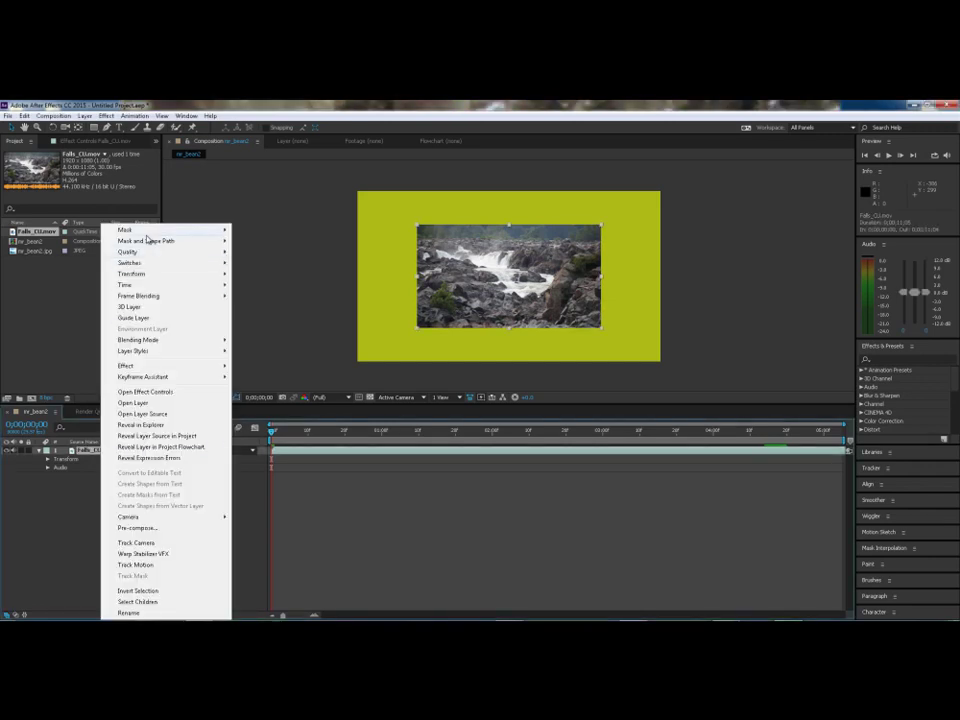
pyautogui.moveTo(148, 232)
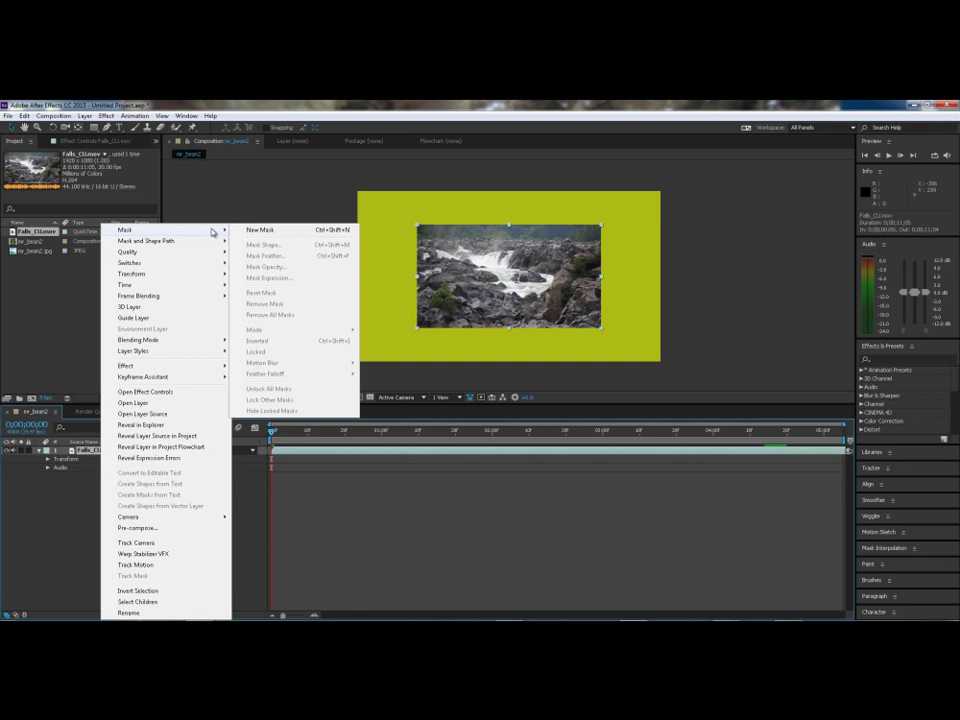
pyautogui.press('Escape')
pyautogui.click(98, 450)
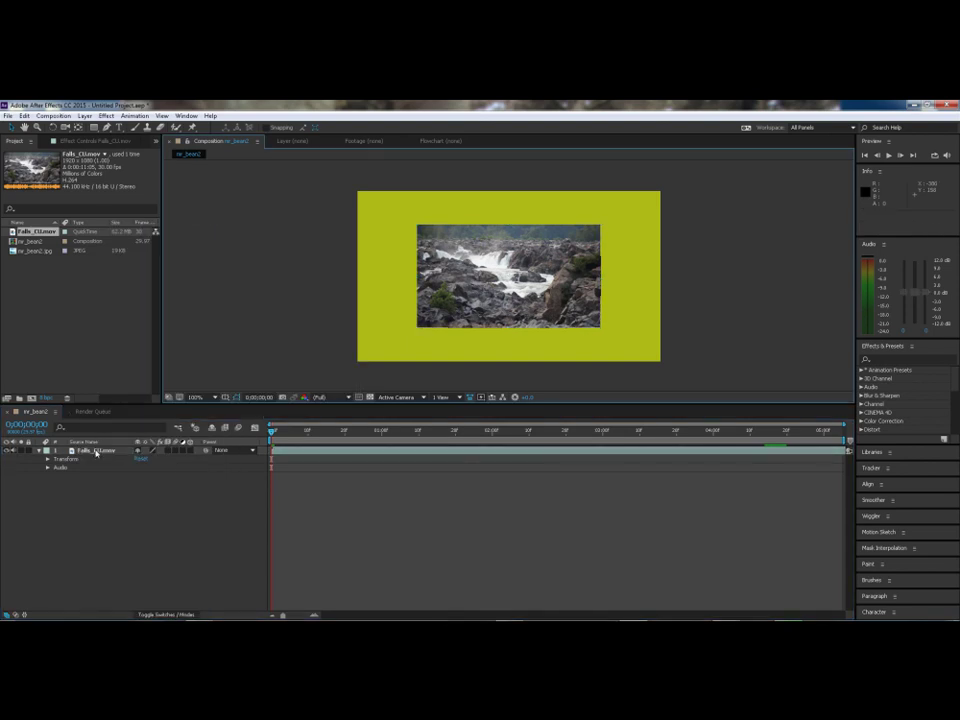
pyautogui.click(90, 129)
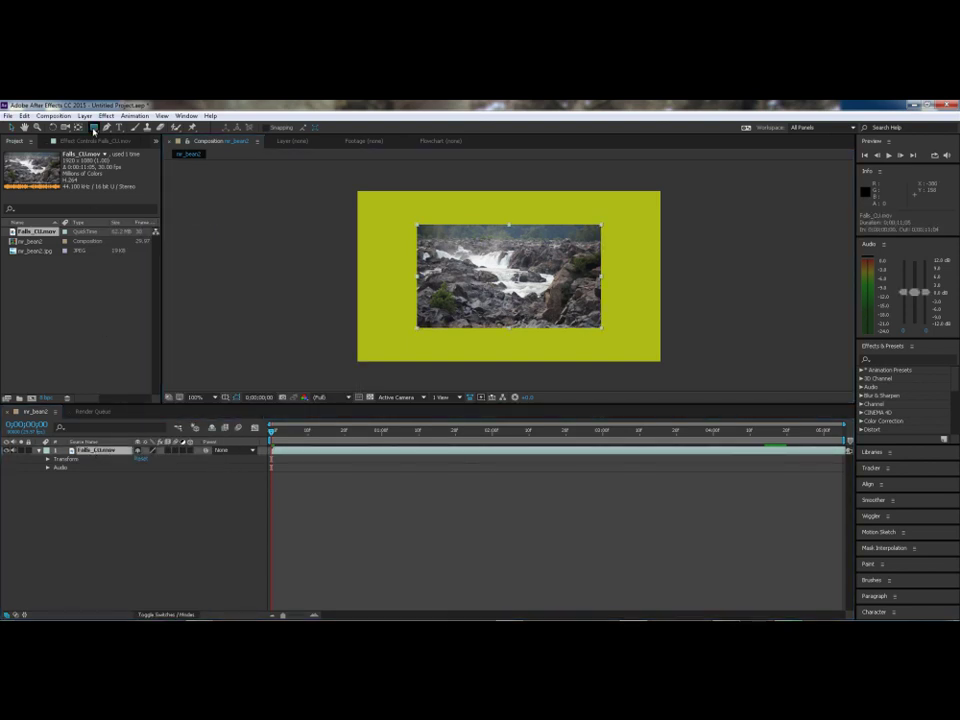
pyautogui.moveTo(391, 206); pyautogui.dragTo(467, 370)
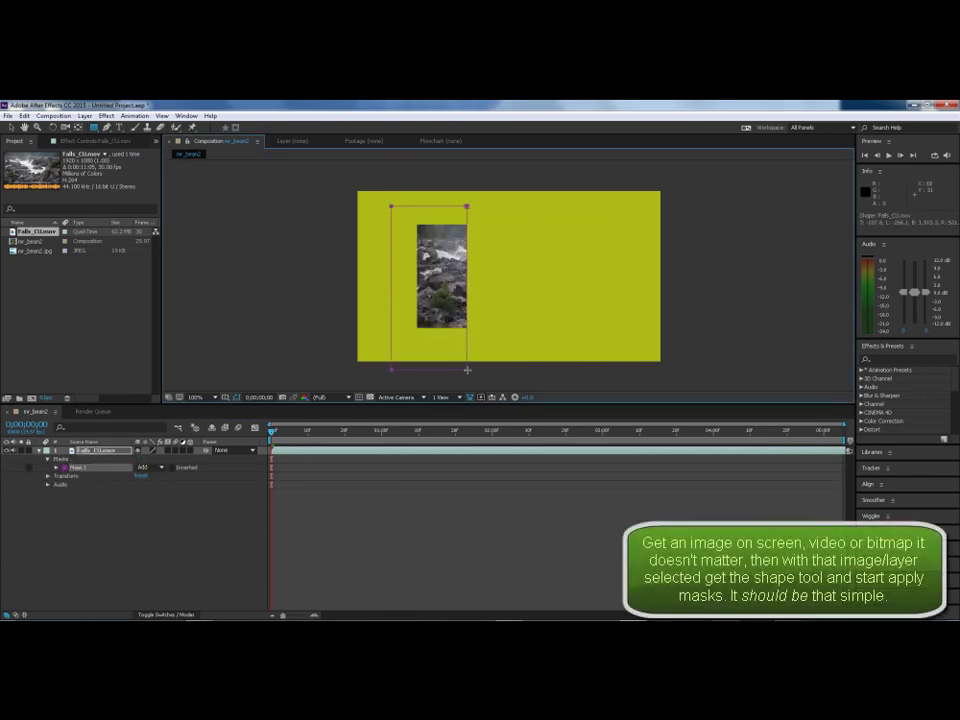
# Keyframe Mask 1's path at frame 0 and slide it right at 0;00;05;04.
pyautogui.click(56, 467)
pyautogui.click(72, 476)
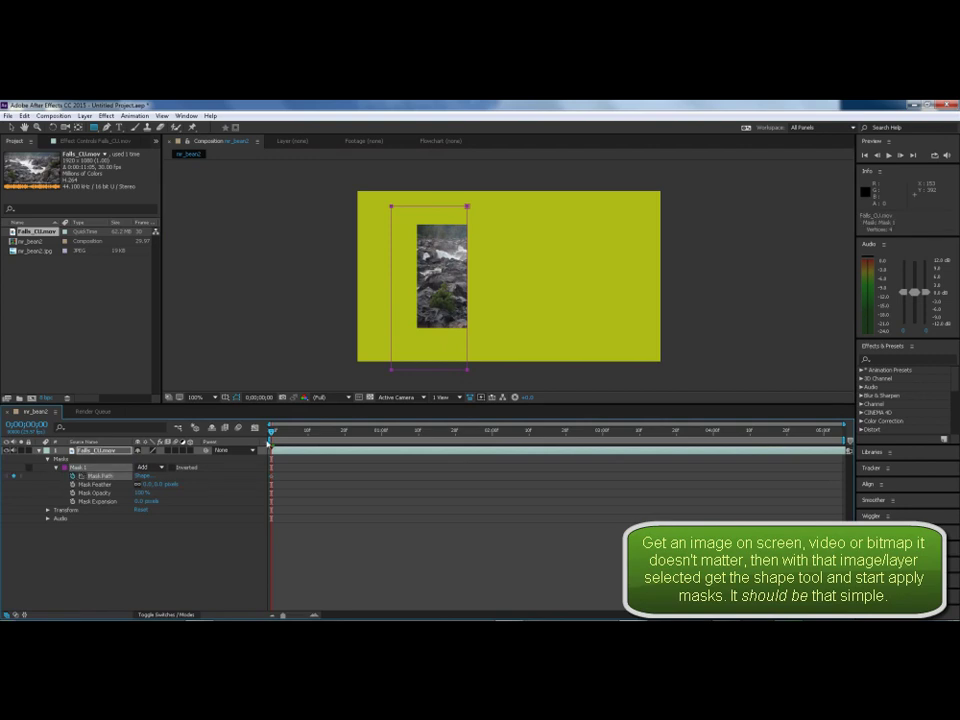
pyautogui.click(478, 434)
pyautogui.click(838, 431)
pyautogui.click(12, 127)
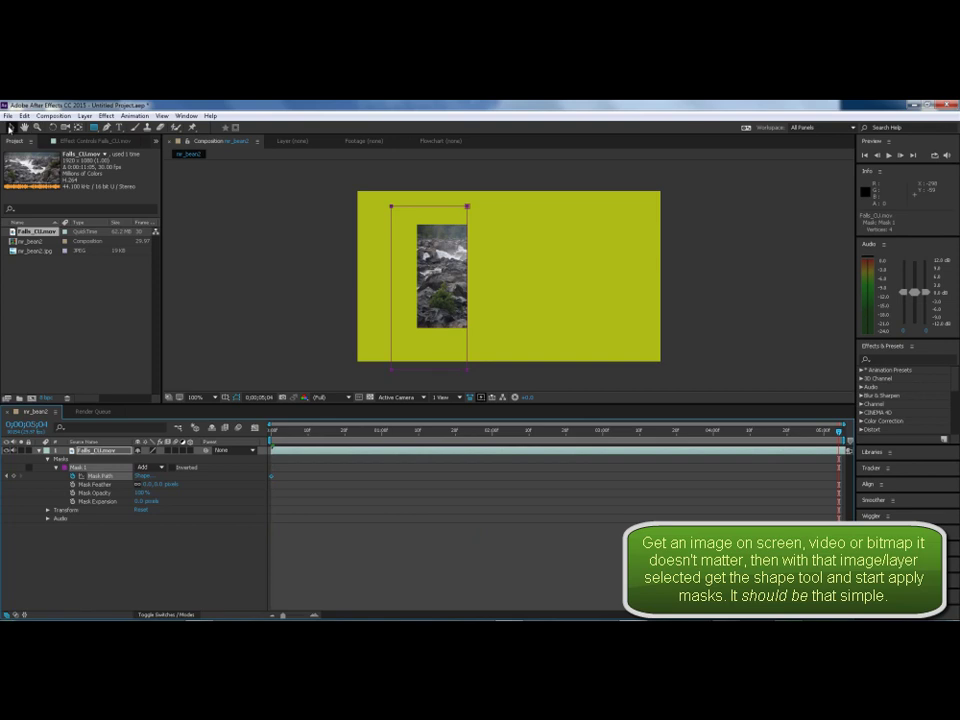
pyautogui.moveTo(467, 206); pyautogui.dragTo(635, 205)
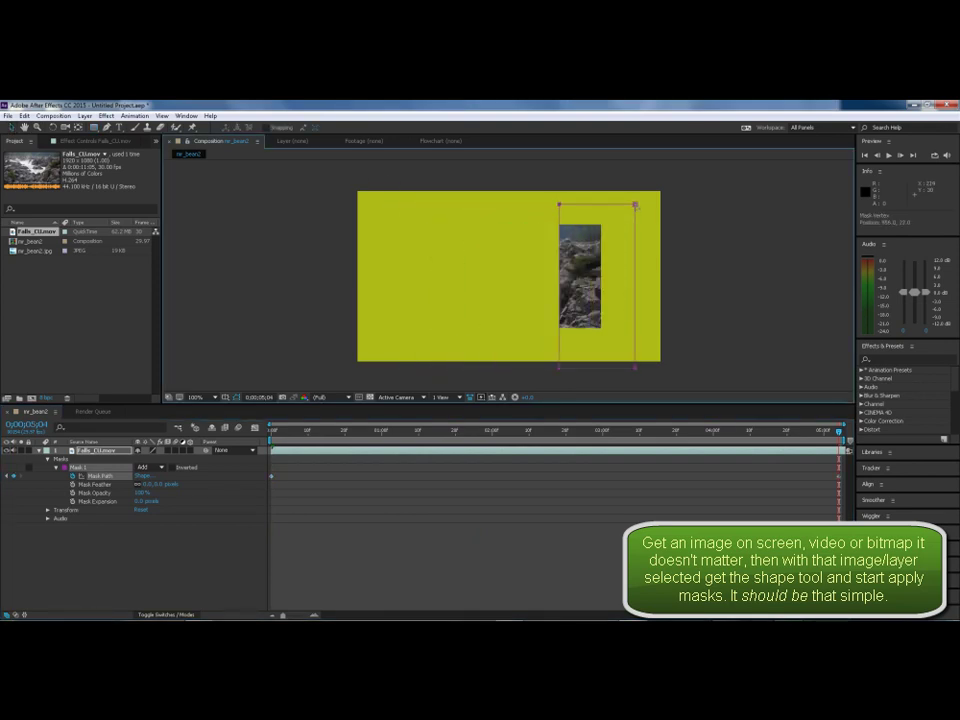
# Return to the start and preview the sliding mask animation.
pyautogui.moveTo(843, 438); pyautogui.dragTo(252, 440)
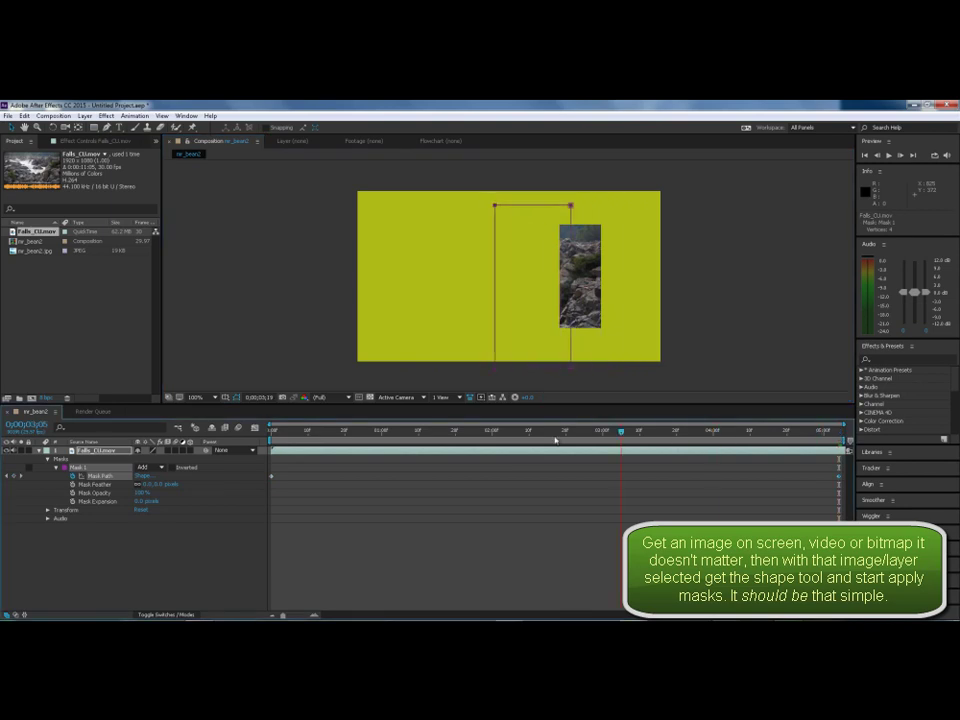
pyautogui.press('space')
pyautogui.press('space')
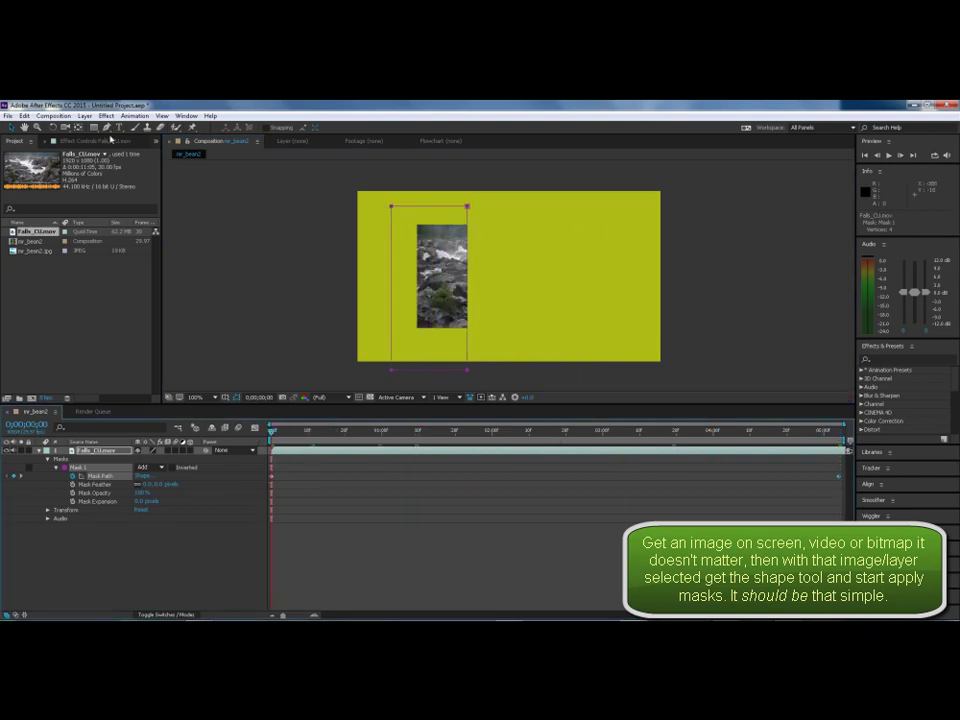
pyautogui.click(104, 452)
# Draw three more rectangular window masks and set a starting keyframe on Mask 3's opacity.
pyautogui.press('q')
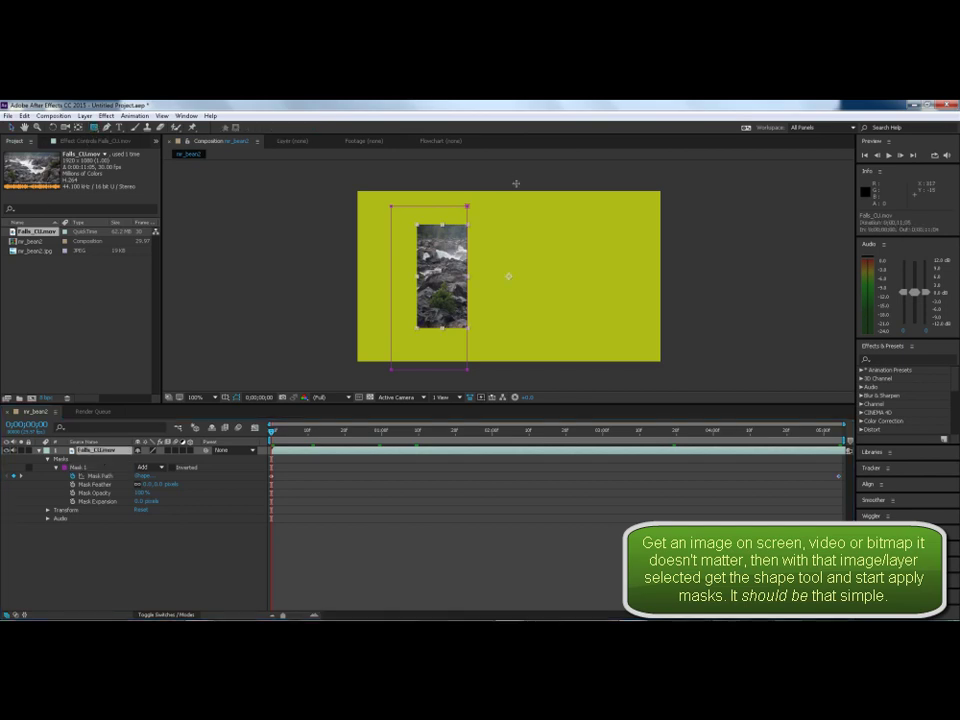
pyautogui.moveTo(516, 183); pyautogui.dragTo(566, 378)
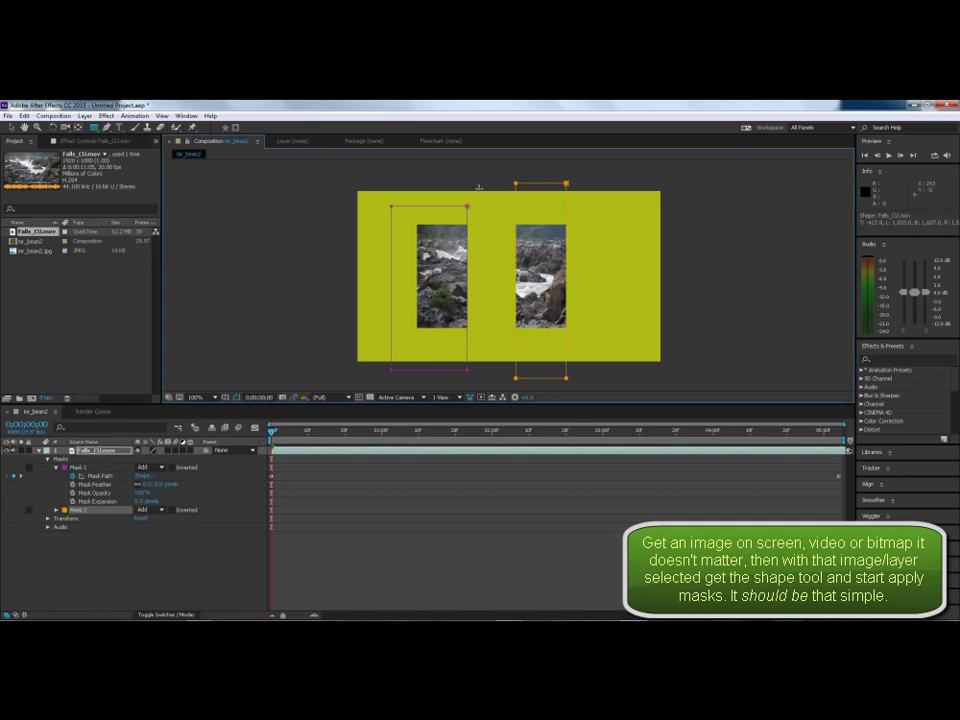
pyautogui.moveTo(483, 190); pyautogui.dragTo(504, 378)
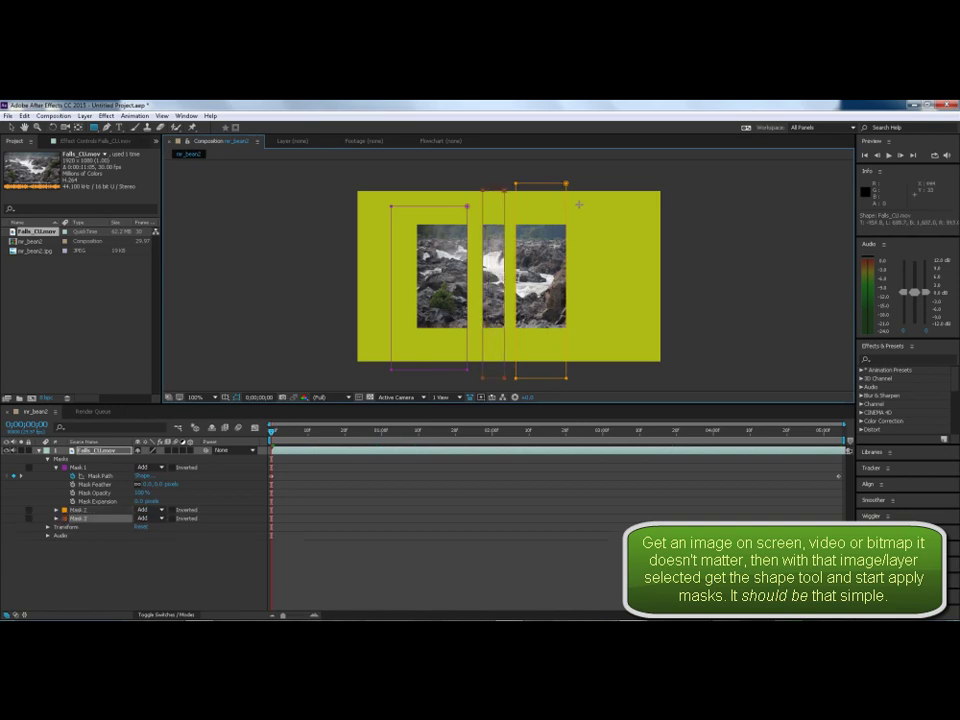
pyautogui.moveTo(573, 184); pyautogui.dragTo(614, 370)
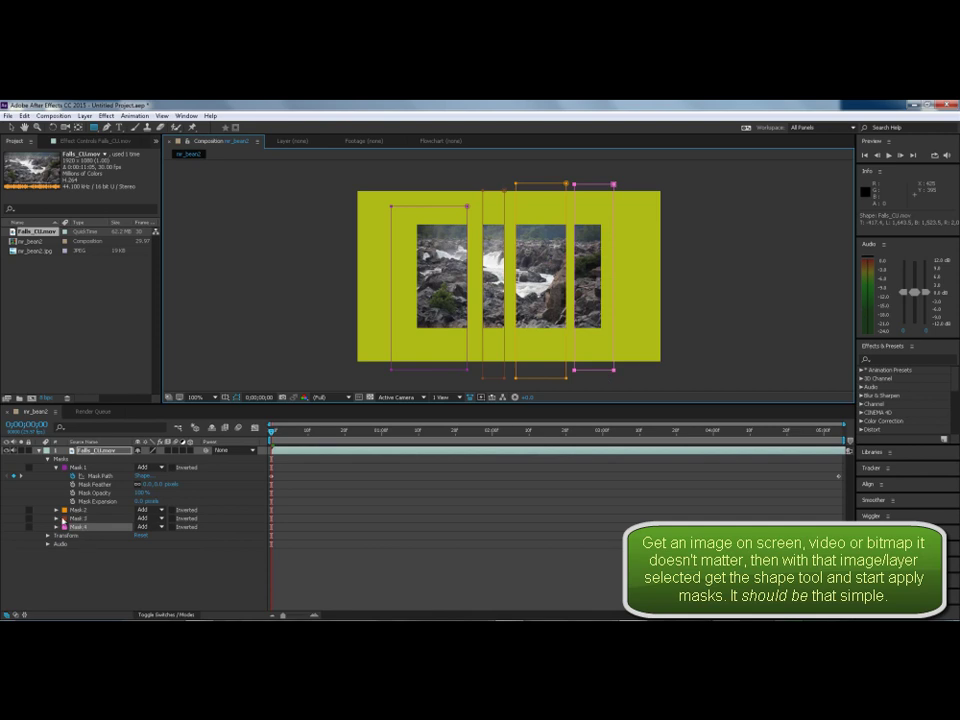
pyautogui.click(56, 518)
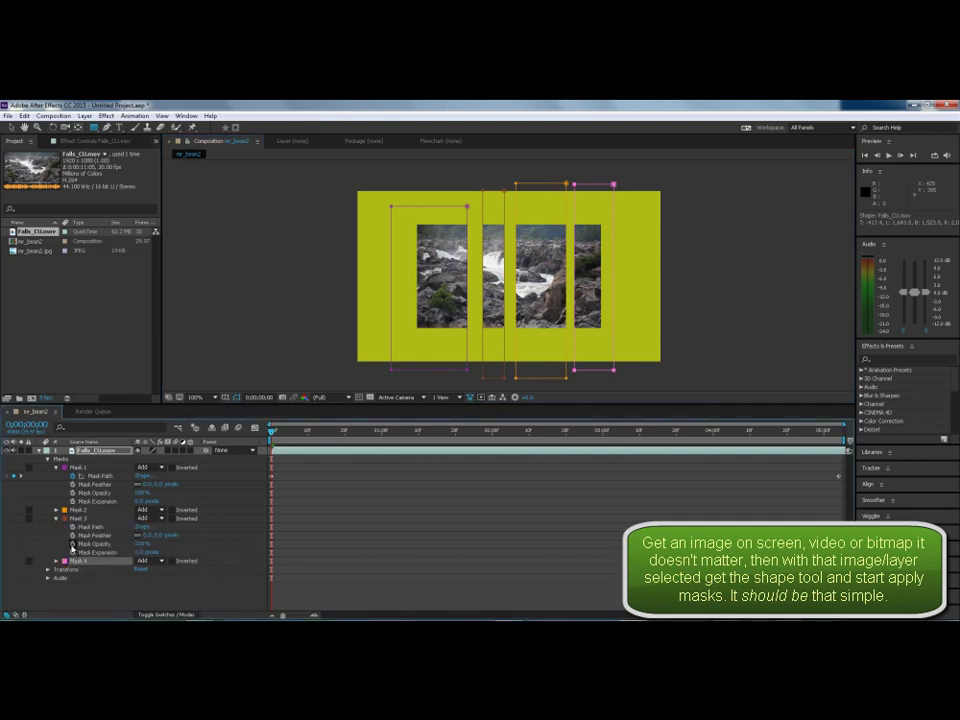
pyautogui.click(72, 544)
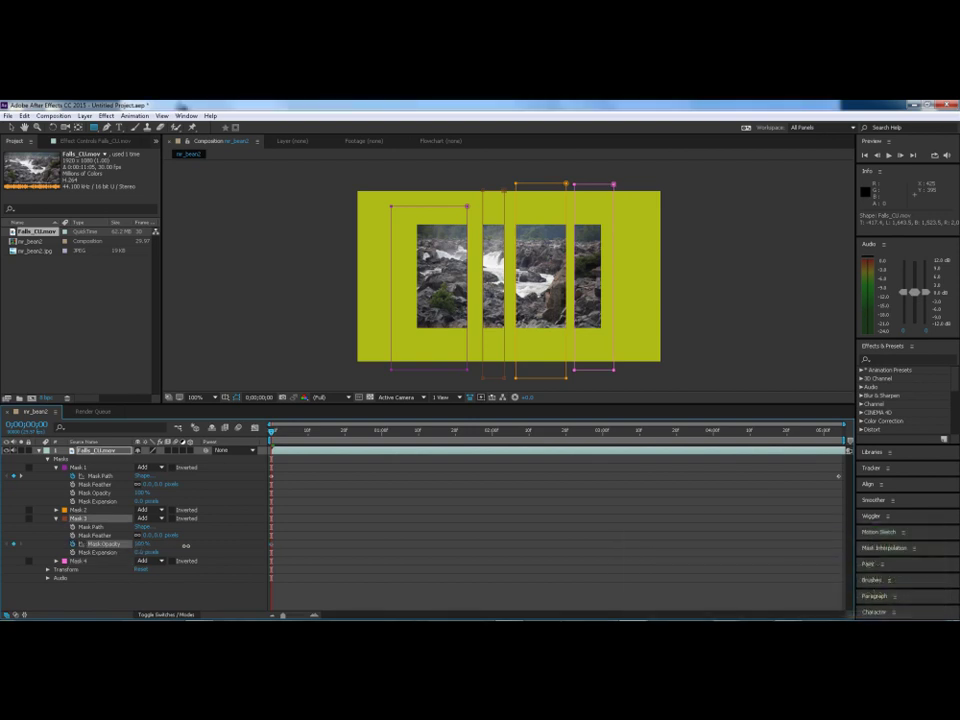
# Lower Mask 3's opacity so the narrow strip turns faint, then preview.
pyautogui.moveTo(145, 546); pyautogui.dragTo(145, 547)
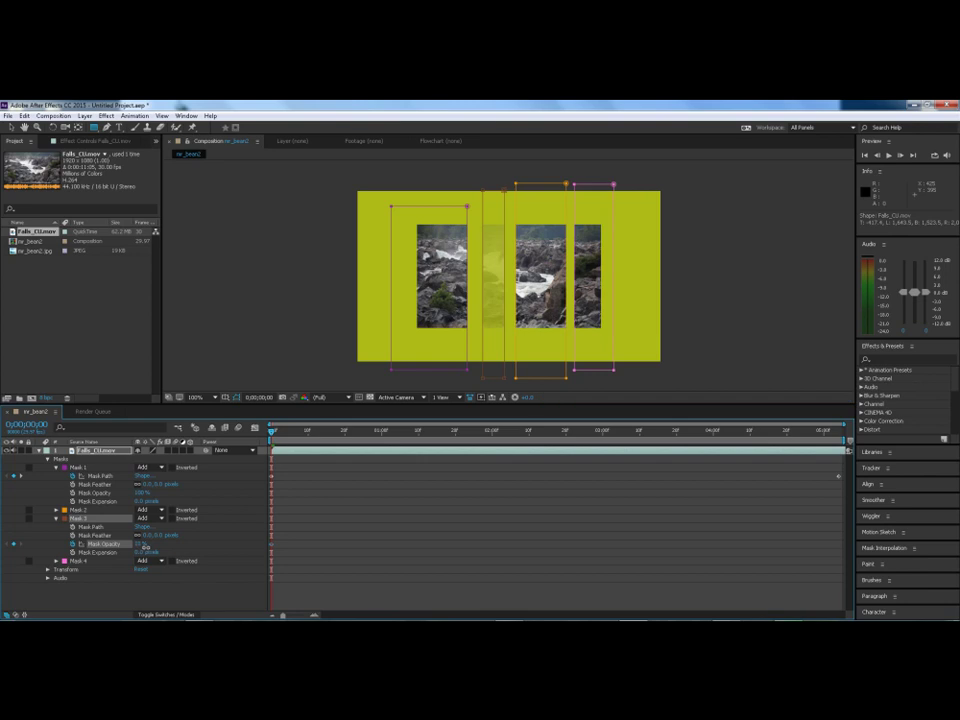
pyautogui.click(12, 127)
pyautogui.press('space')
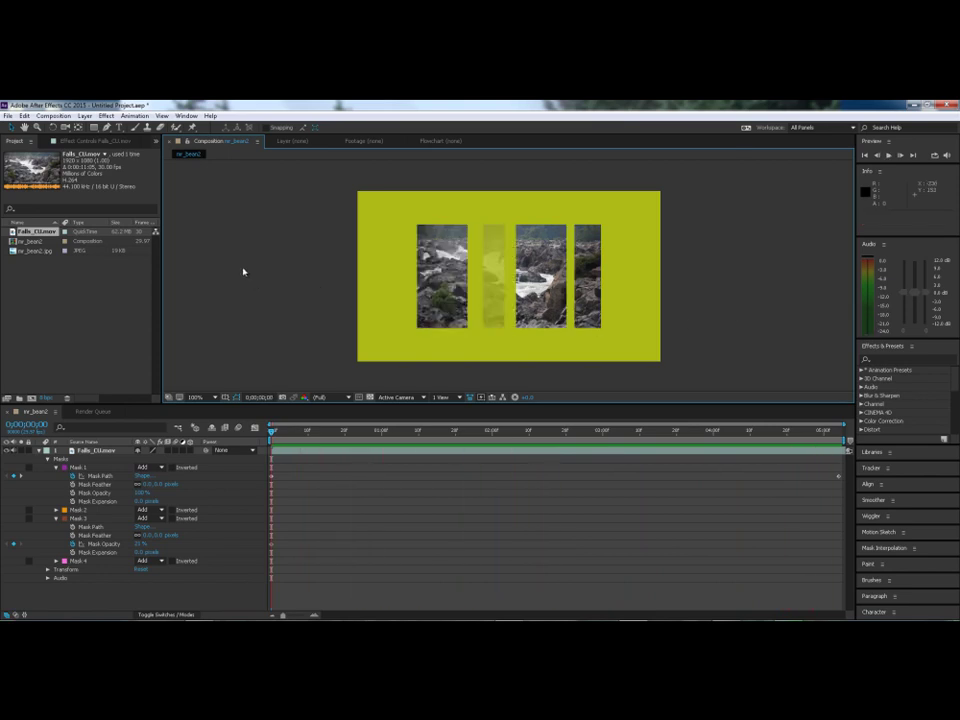
pyautogui.click(47, 460)
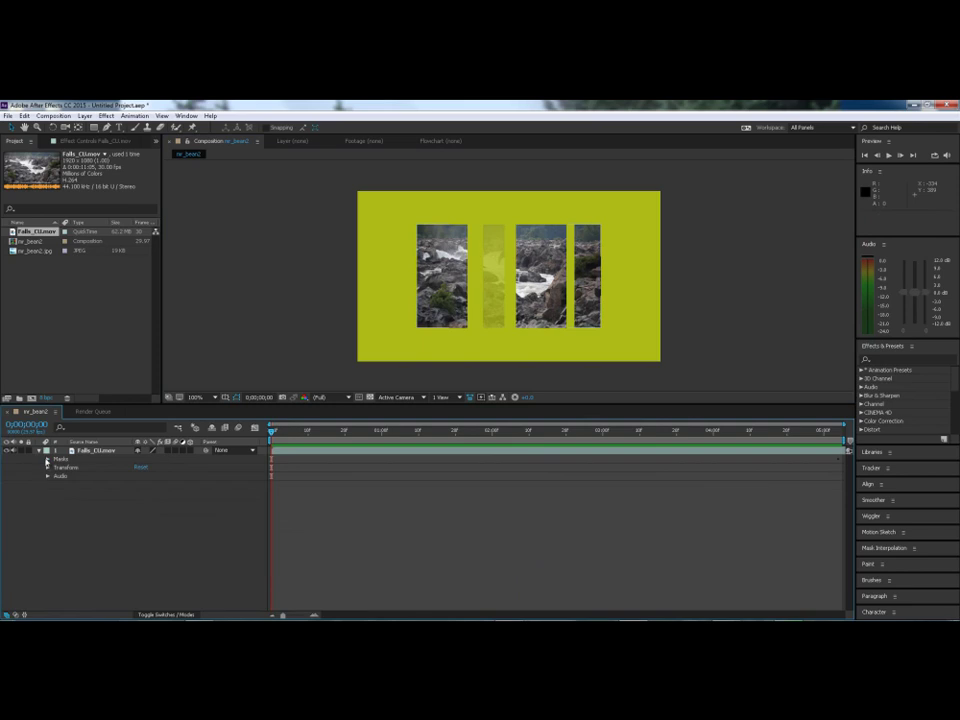
pyautogui.click(80, 458)
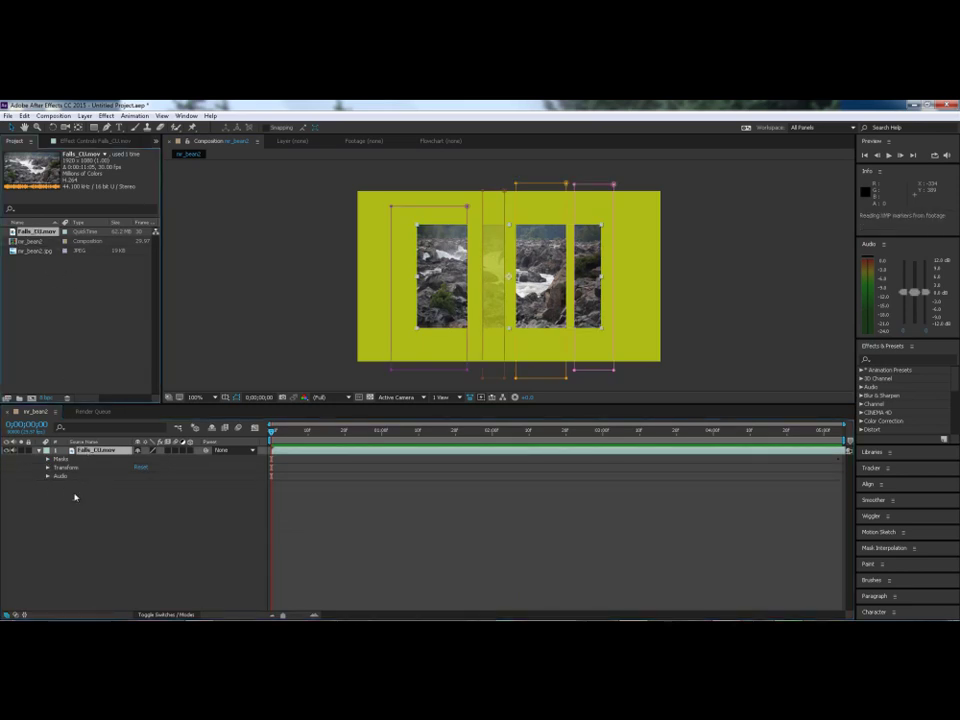
pyautogui.moveTo(35, 232); pyautogui.dragTo(75, 497)
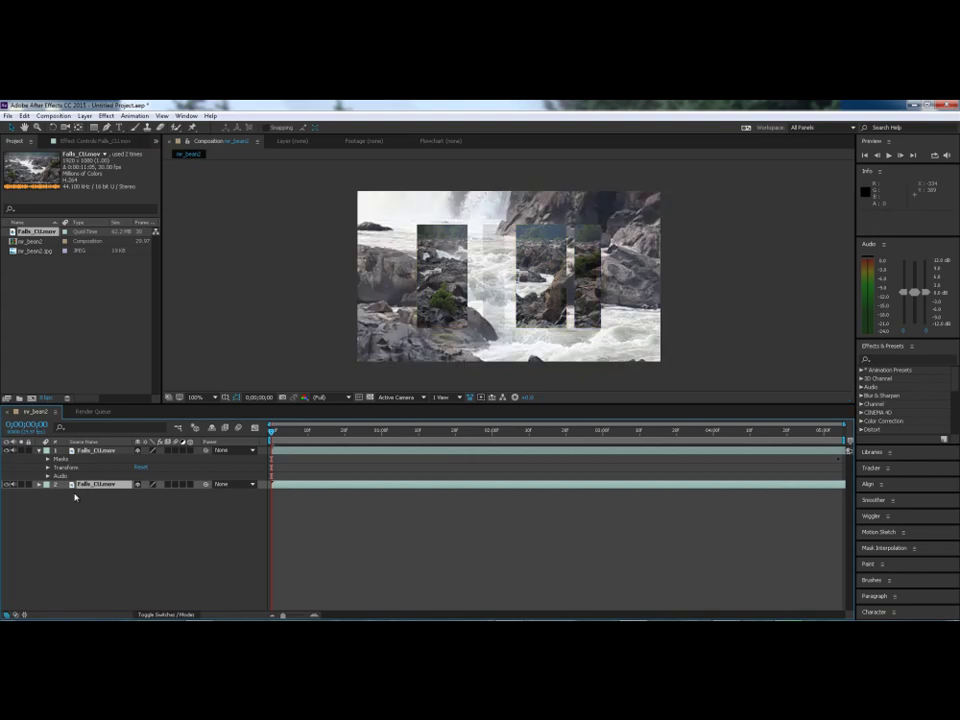
pyautogui.scroll(-1, 761, 332)
pyautogui.scroll(-1, 696, 337)
pyautogui.moveTo(629, 345); pyautogui.dragTo(547, 325)
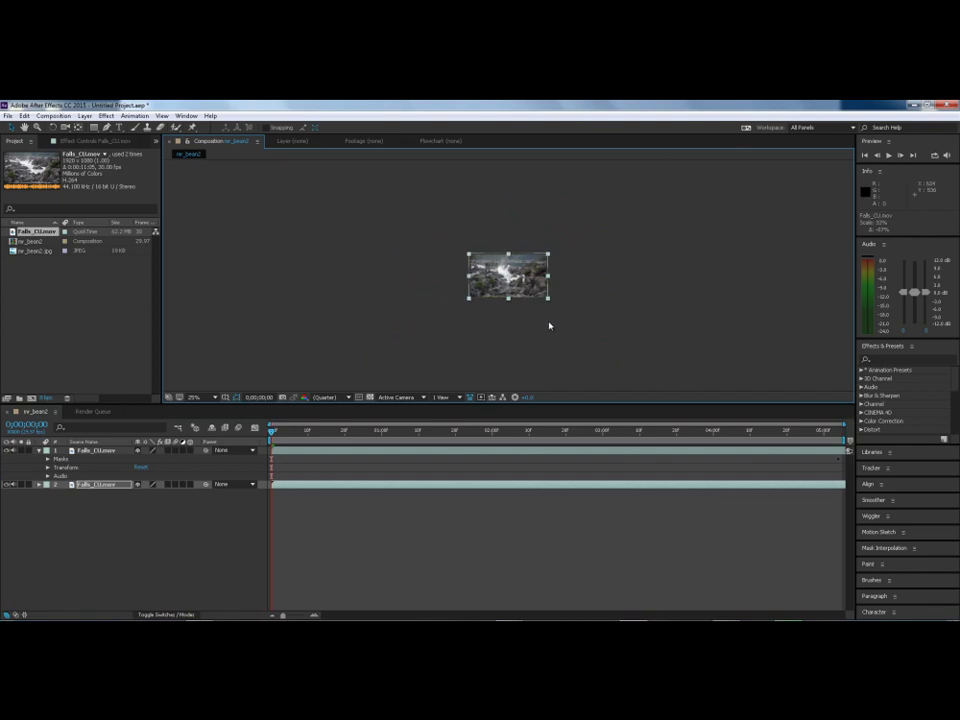
pyautogui.scroll(2, 581, 334)
pyautogui.scroll(2, 581, 336)
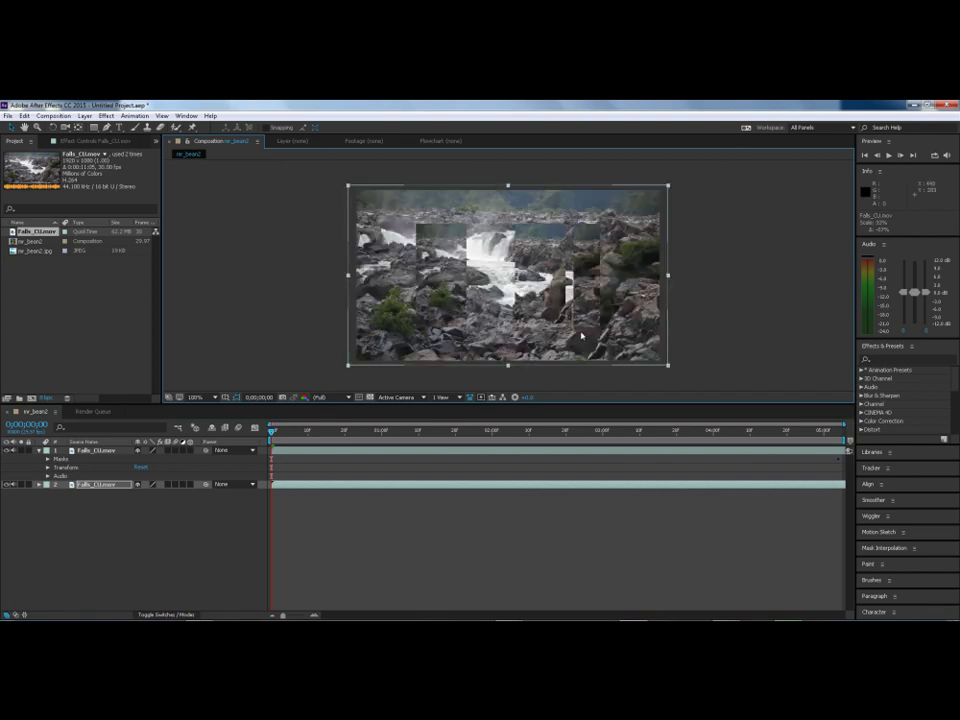
pyautogui.click(107, 487)
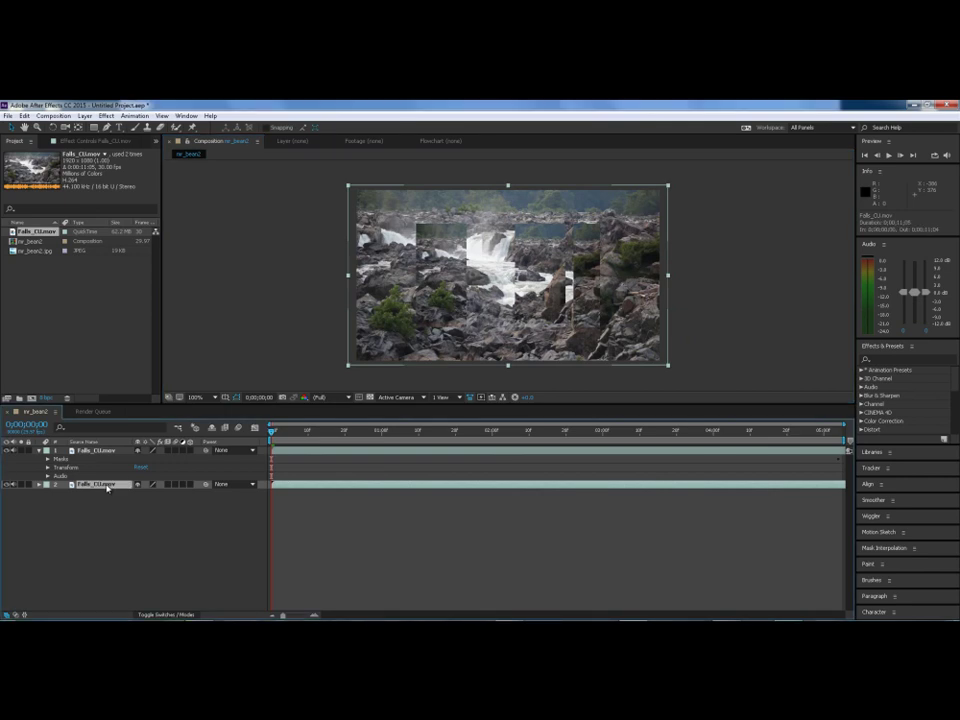
pyautogui.press('Delete')
# Duplicate the masked Falls_CU.mov layer with Ctrl+D.
pyautogui.click(98, 451)
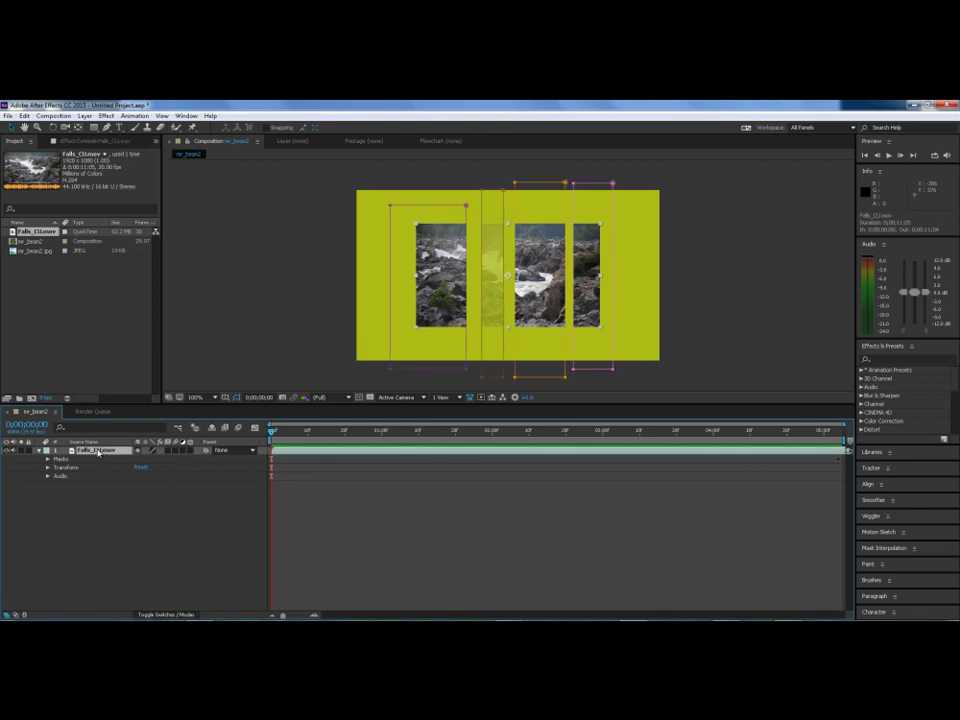
pyautogui.hotkey('ctrl', 'd')
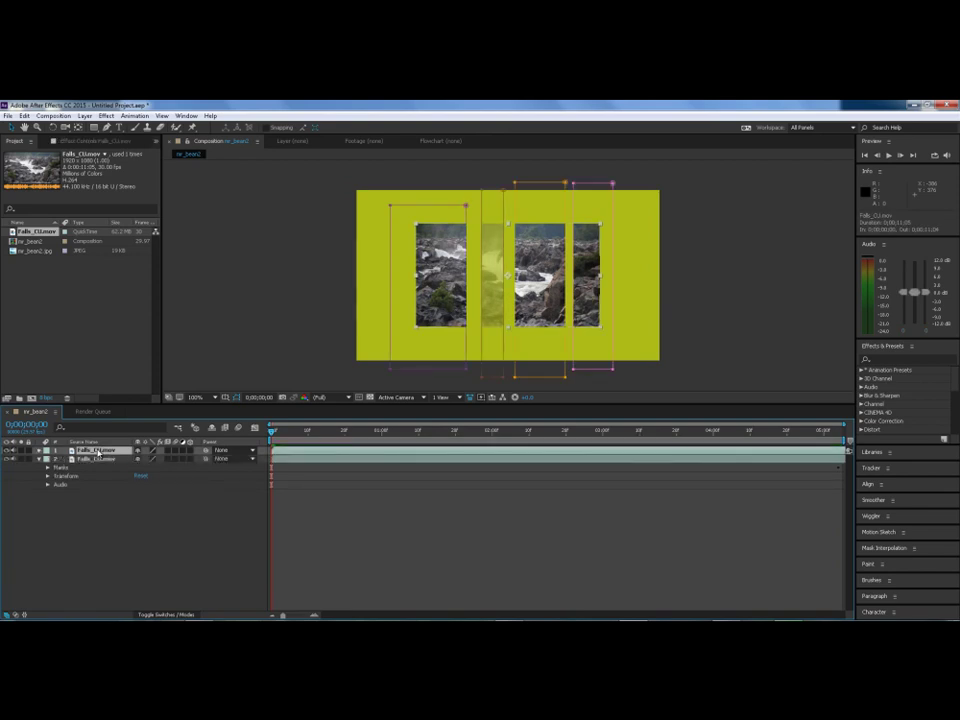
pyautogui.click(23, 117)
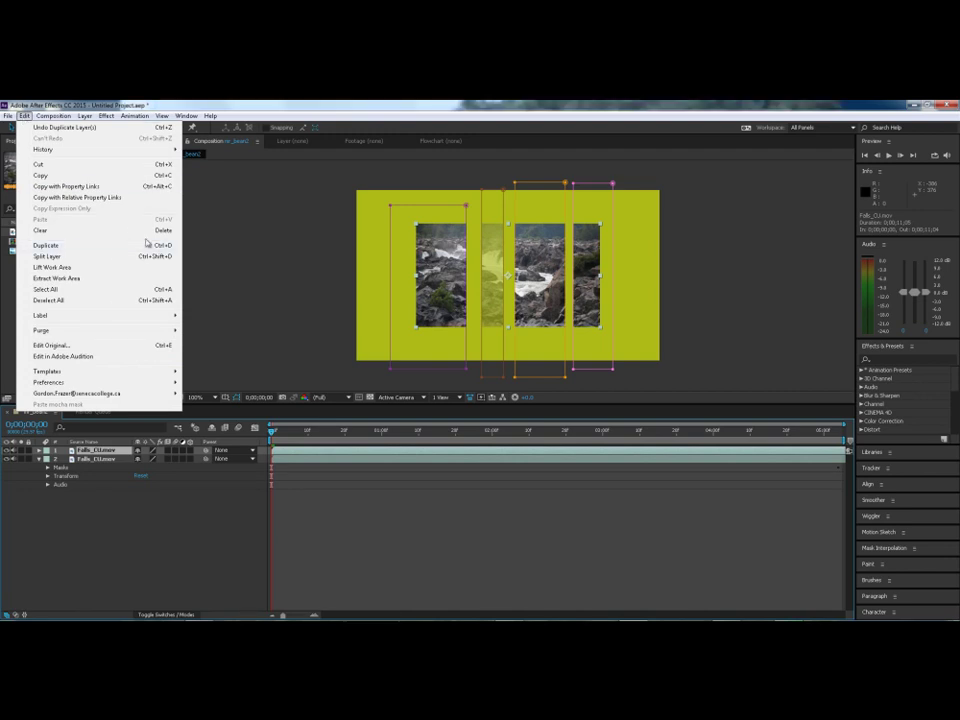
pyautogui.click(180, 583)
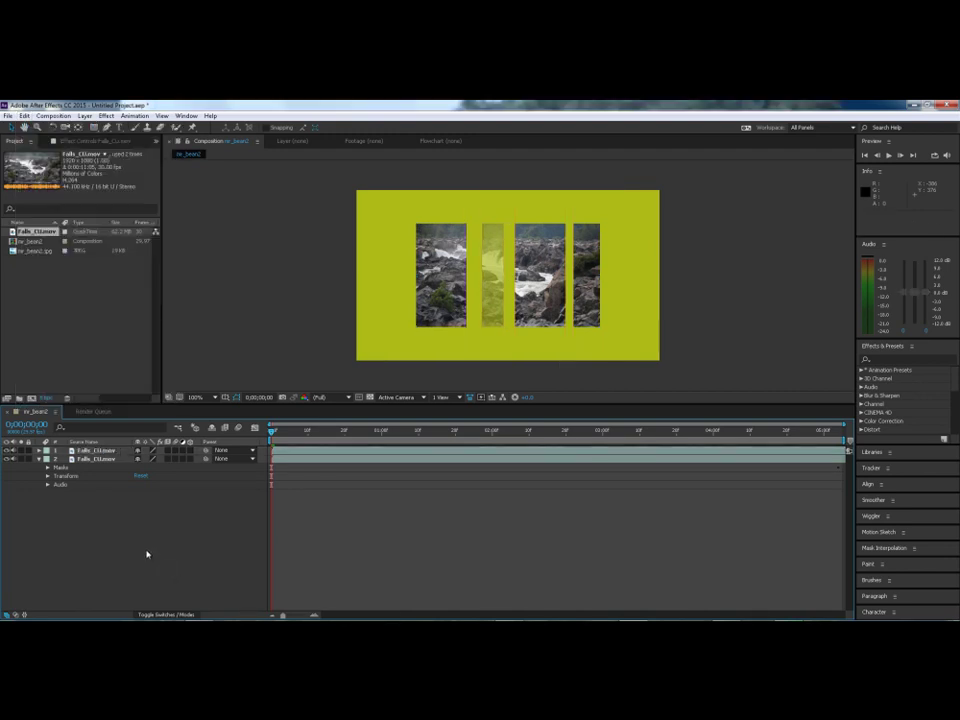
# Delete all masks from the lower copy, compare its visibility, and select it.
pyautogui.click(60, 467)
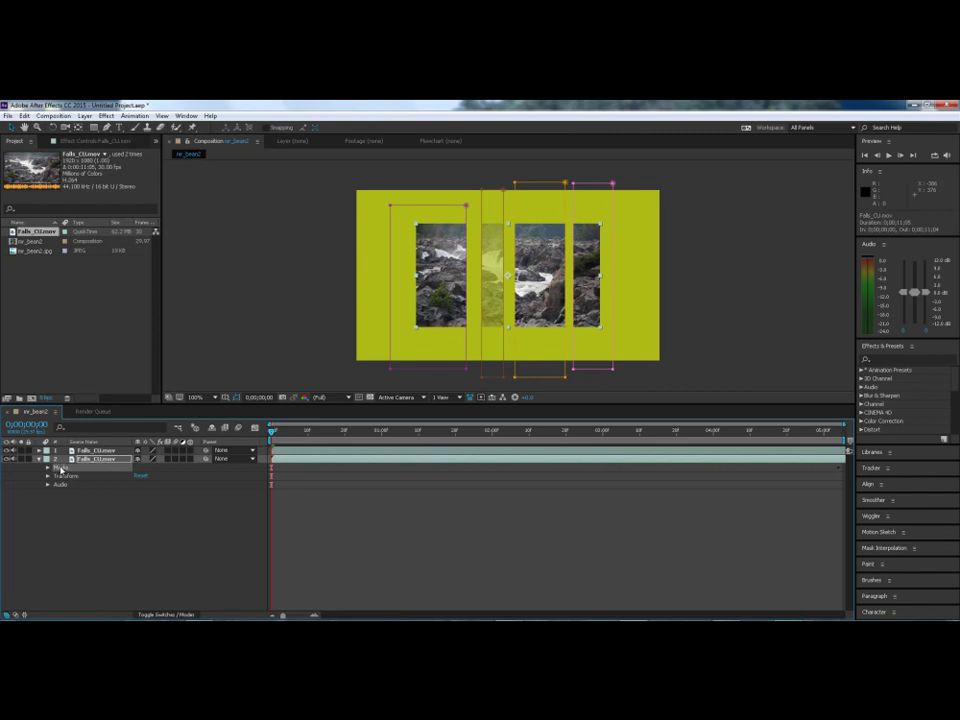
pyautogui.press('Delete')
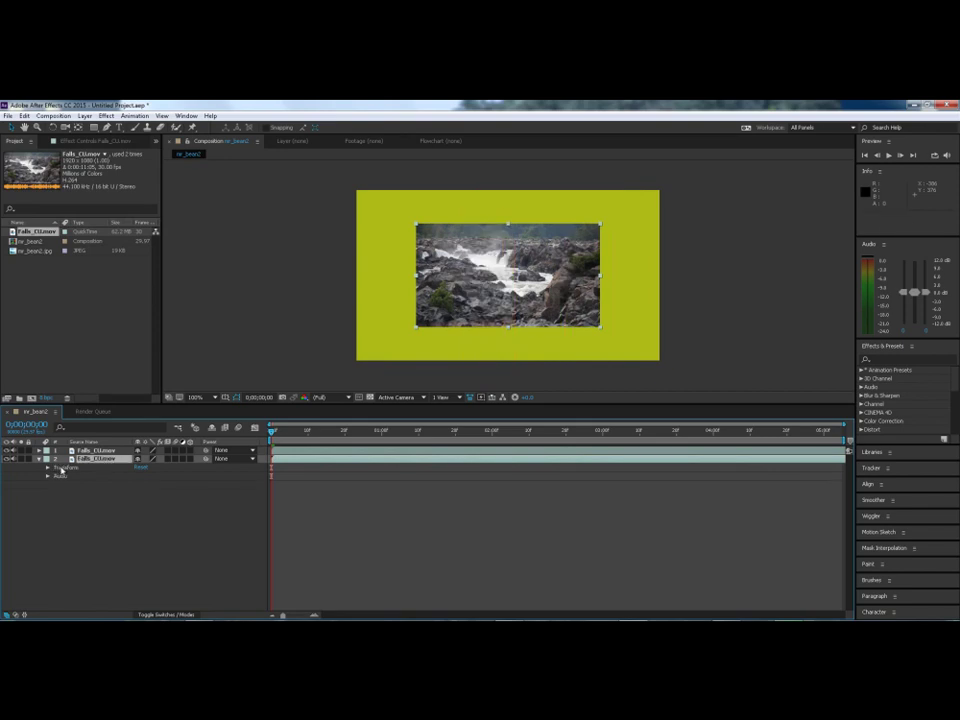
pyautogui.click(7, 458)
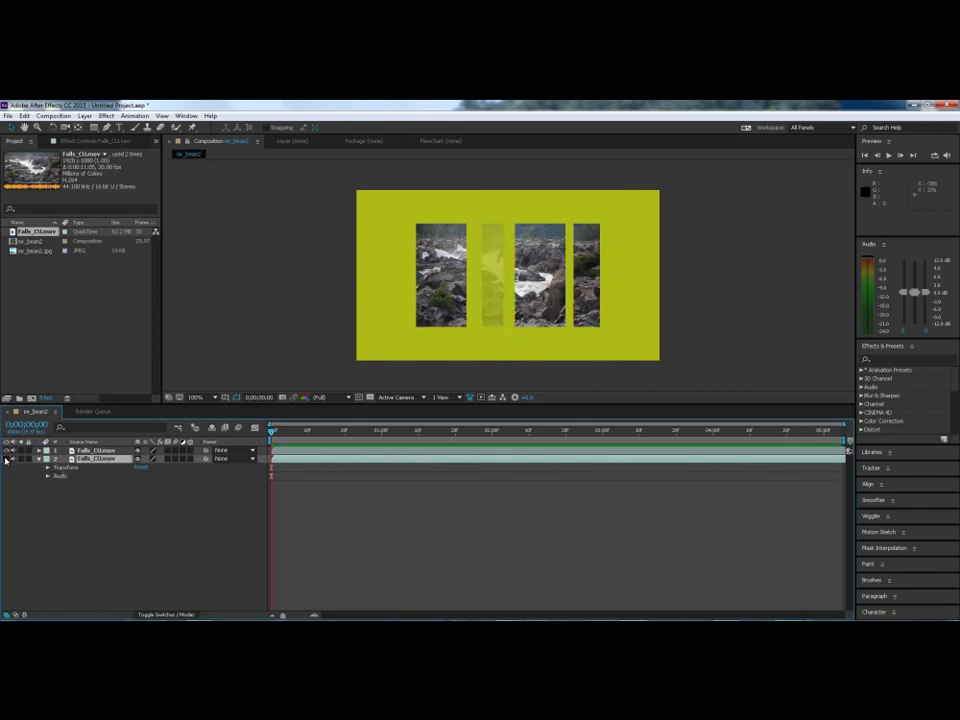
pyautogui.click(7, 458)
pyautogui.click(91, 460)
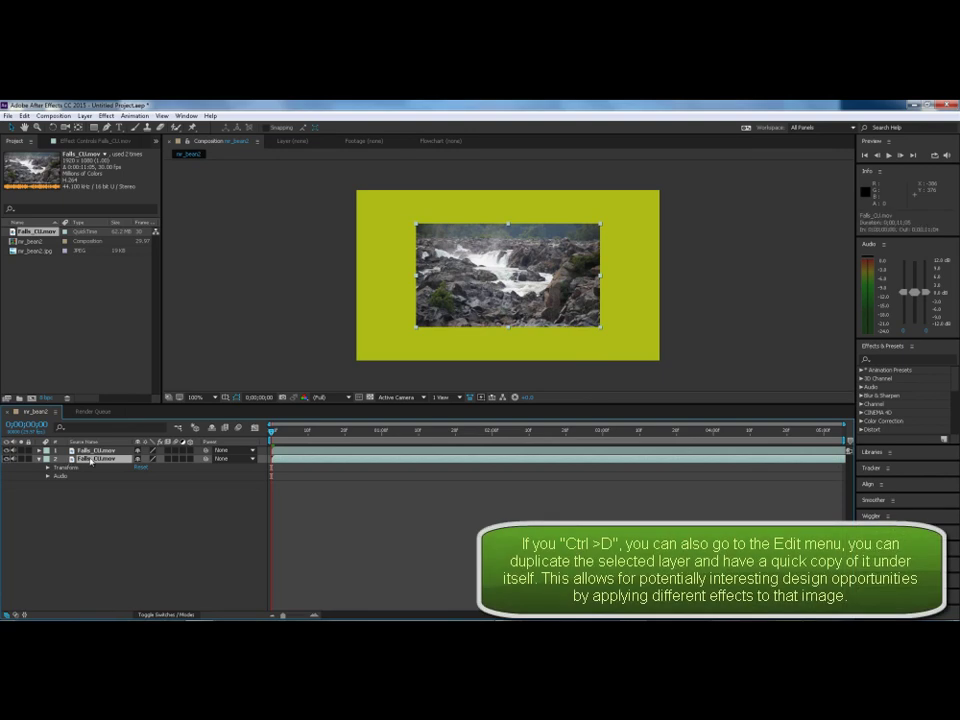
# Apply Gaussian Blur to the lower copy with Blurriness around 45, then preview.
pyautogui.click(104, 116)
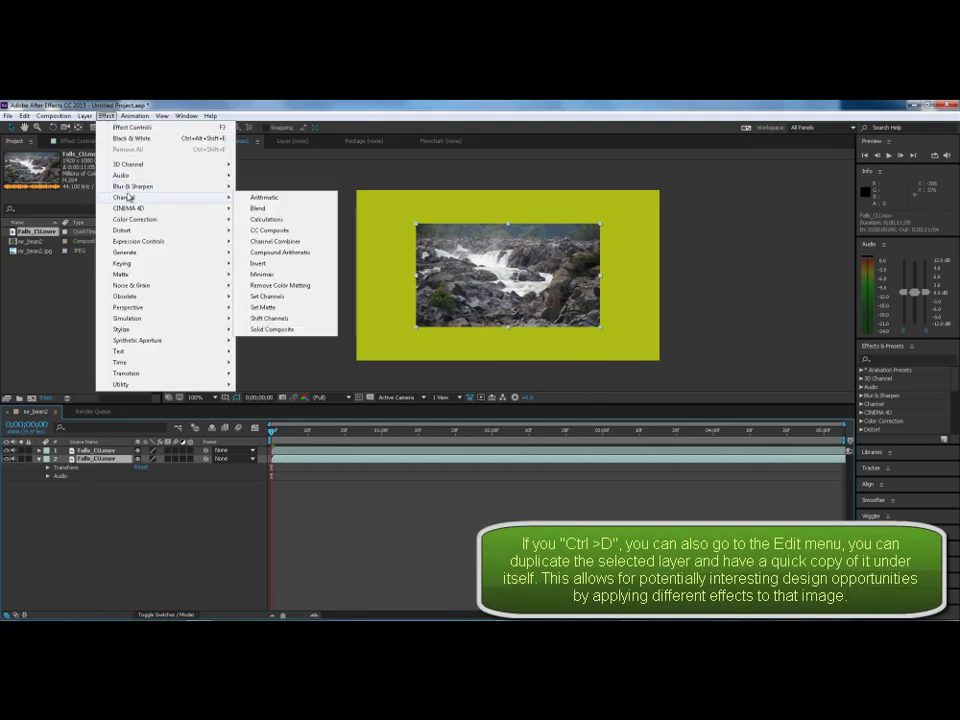
pyautogui.moveTo(130, 189)
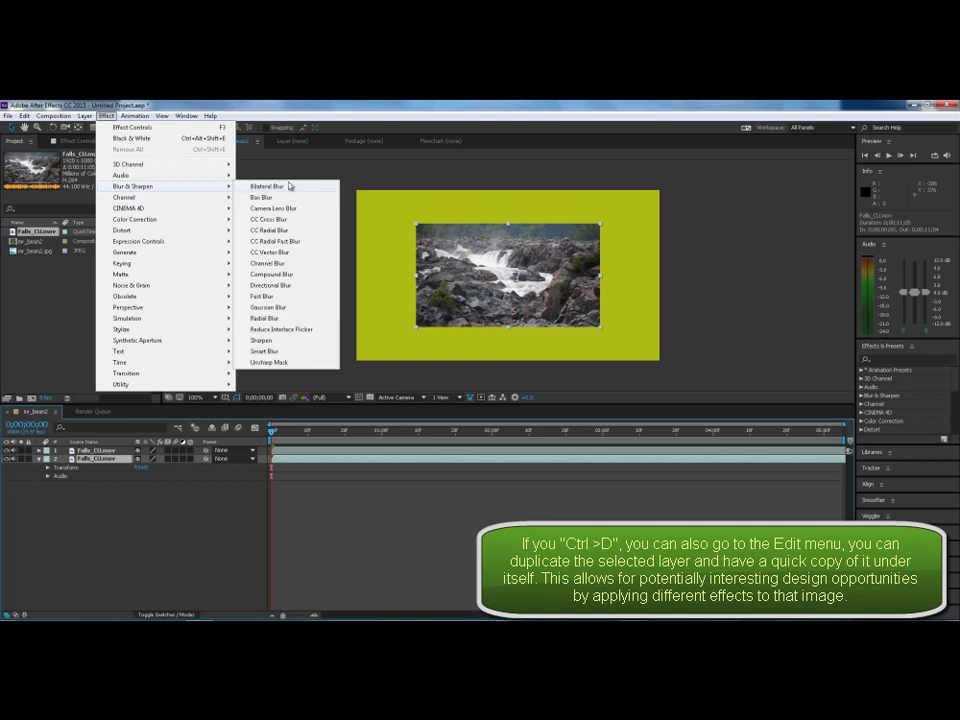
pyautogui.click(279, 308)
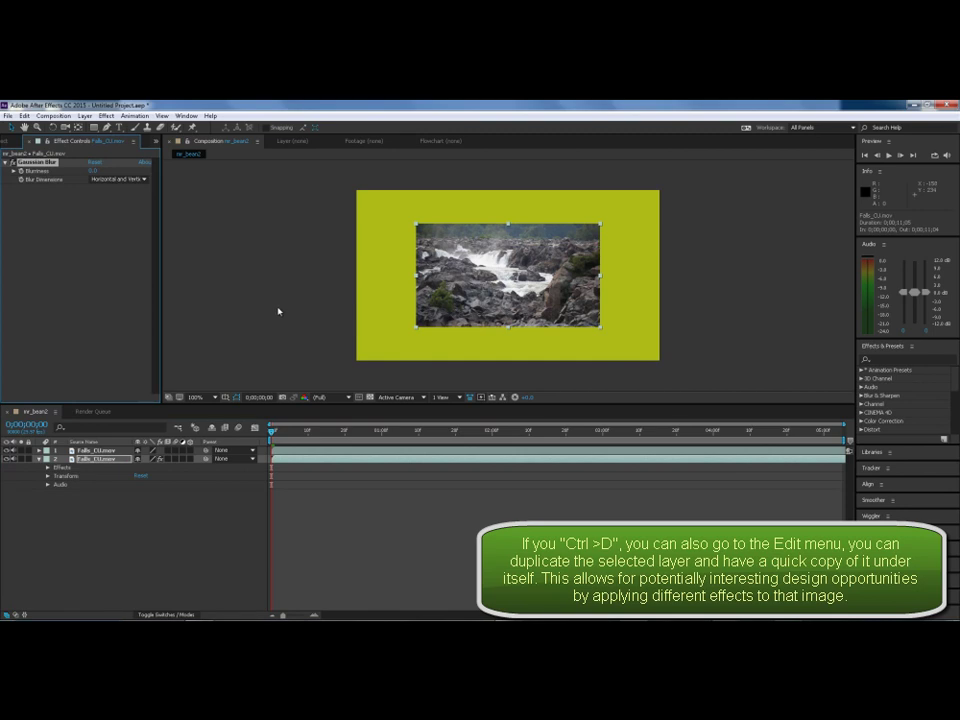
pyautogui.click(14, 171)
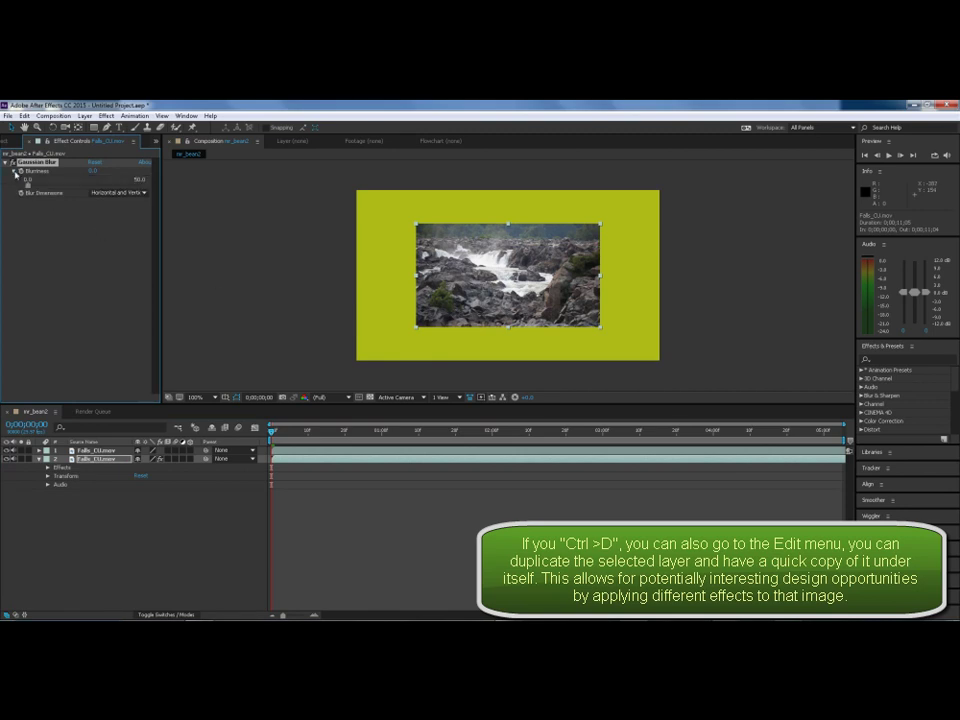
pyautogui.moveTo(28, 184); pyautogui.dragTo(129, 188)
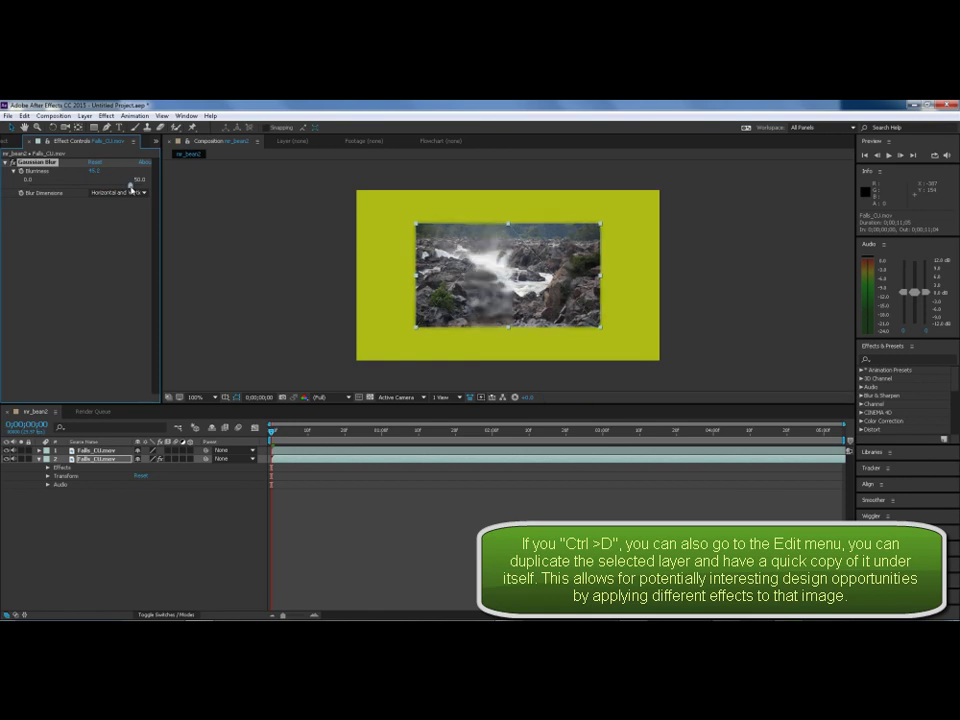
pyautogui.click(186, 251)
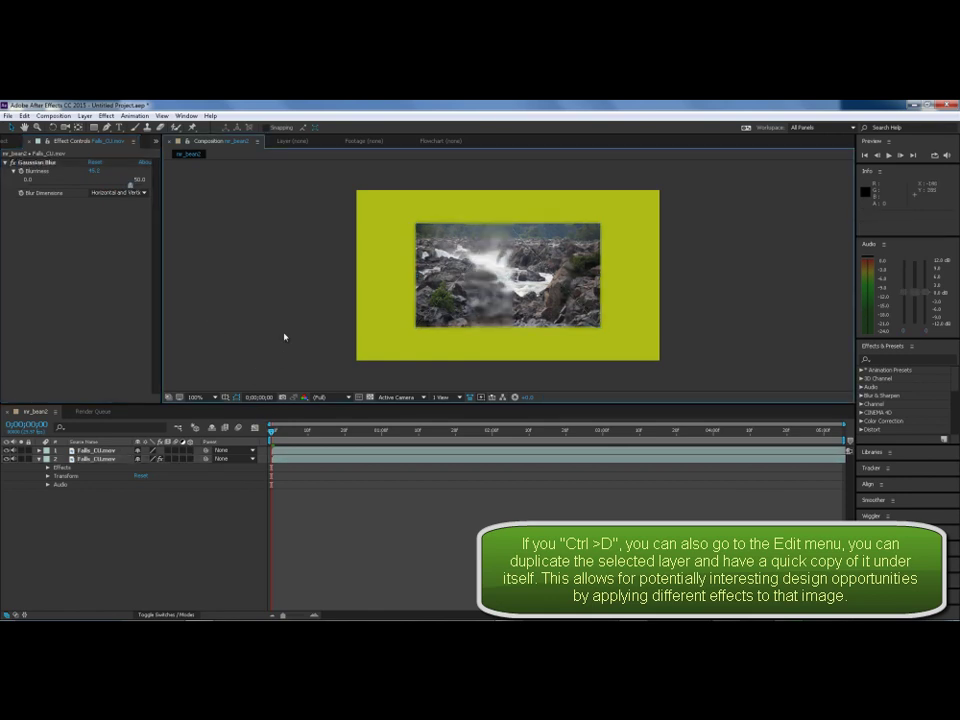
pyautogui.press('space')
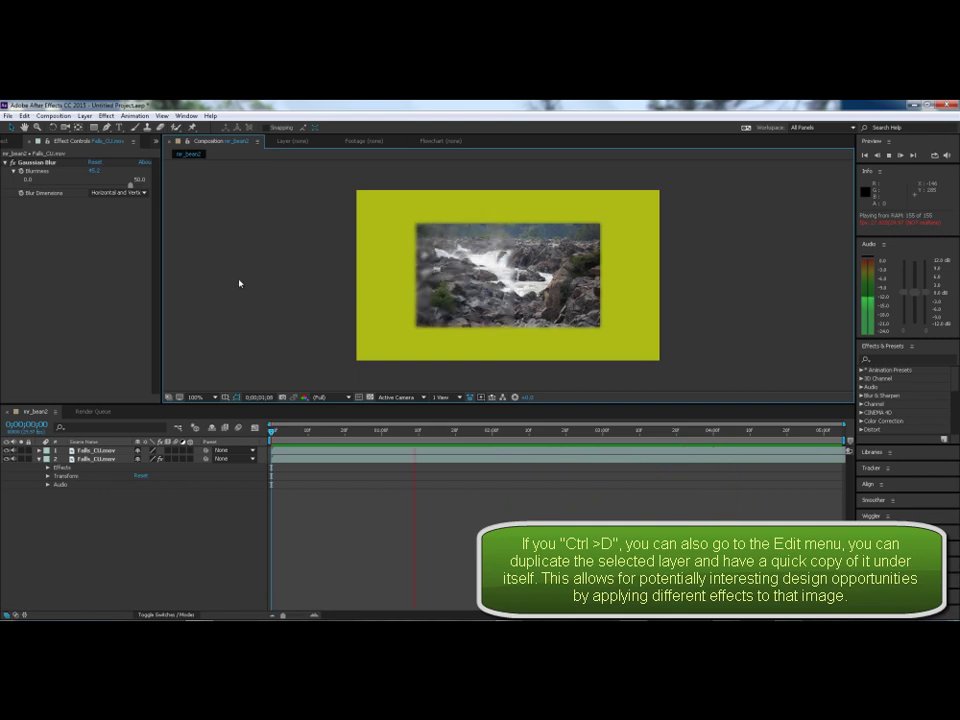
# Apply Hue/Saturation from Color Correction to the lower waterfall copy.
pyautogui.click(104, 459)
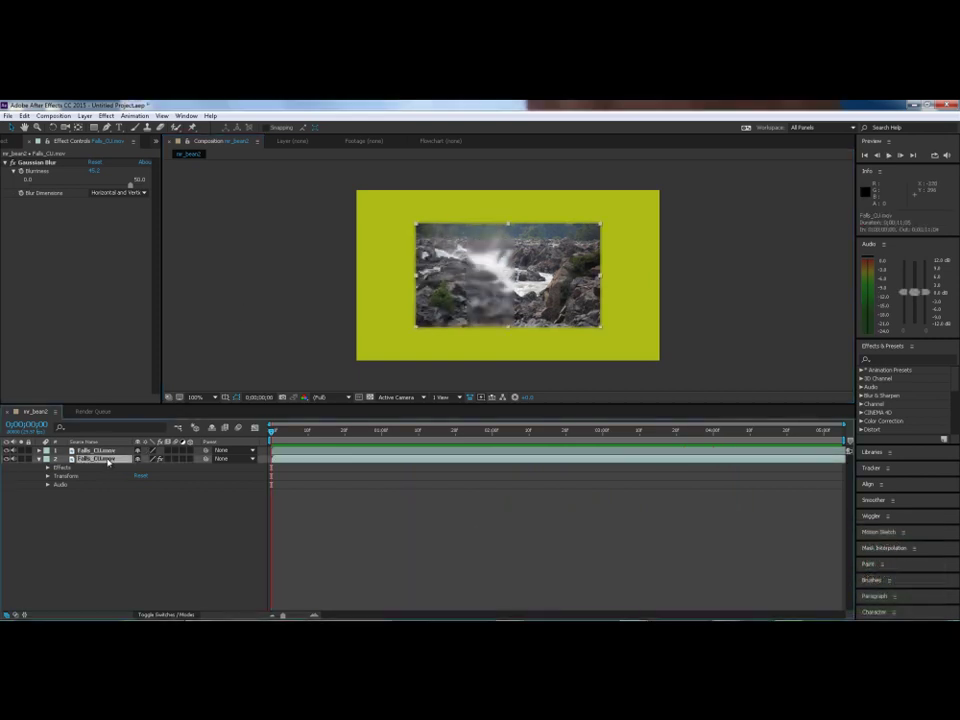
pyautogui.click(104, 116)
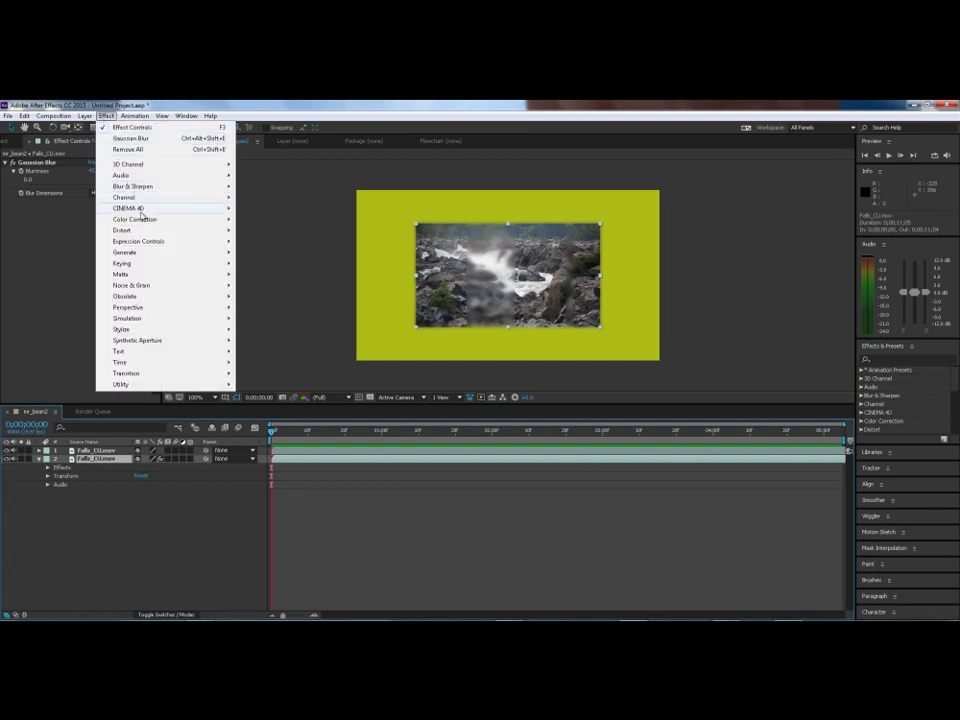
pyautogui.moveTo(143, 220)
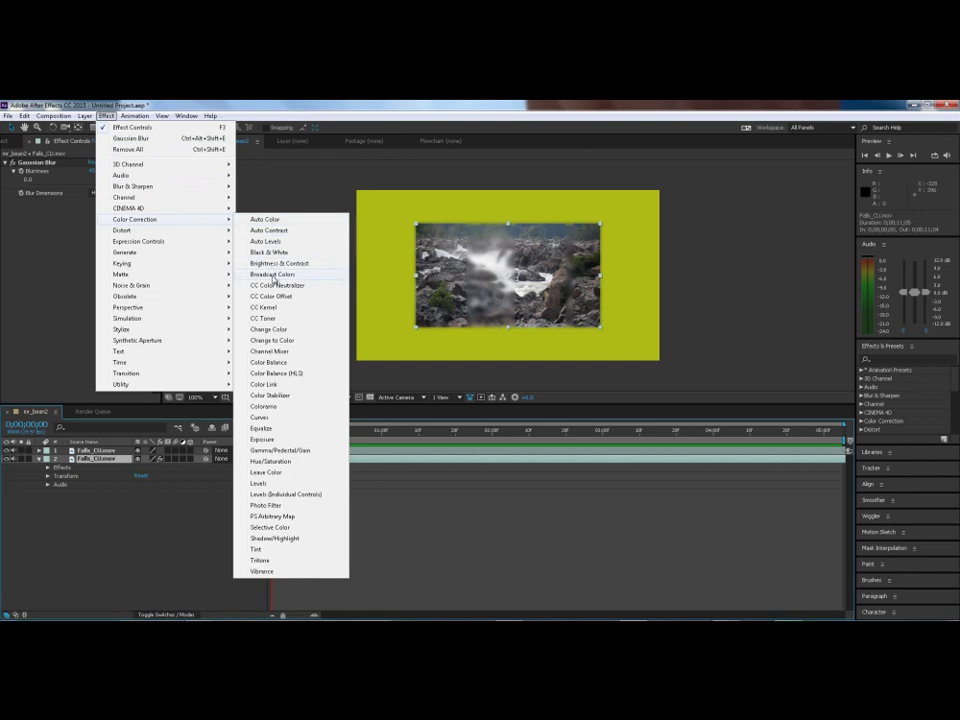
pyautogui.click(279, 466)
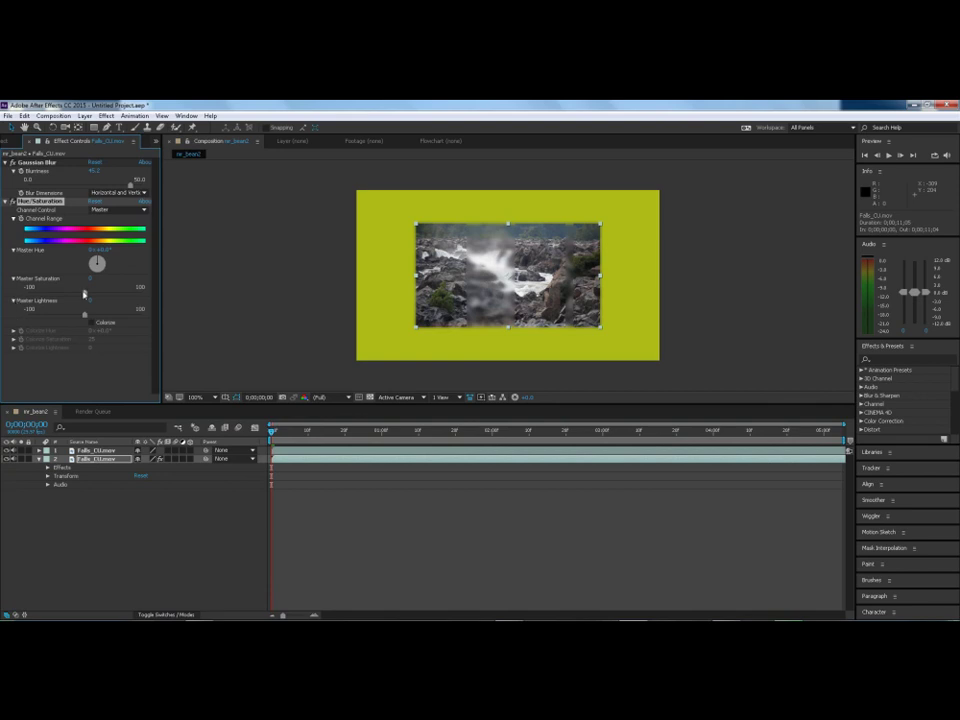
# Set Master Saturation near 100 and Master Lightness to a negative value.
pyautogui.click(138, 293)
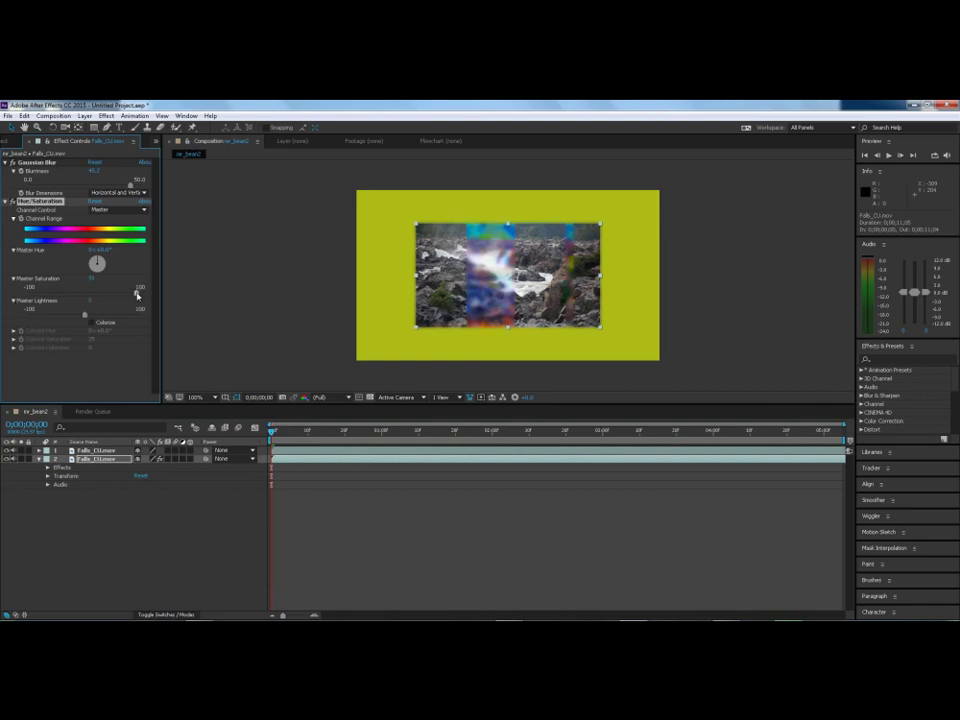
pyautogui.moveTo(138, 293); pyautogui.dragTo(27, 294)
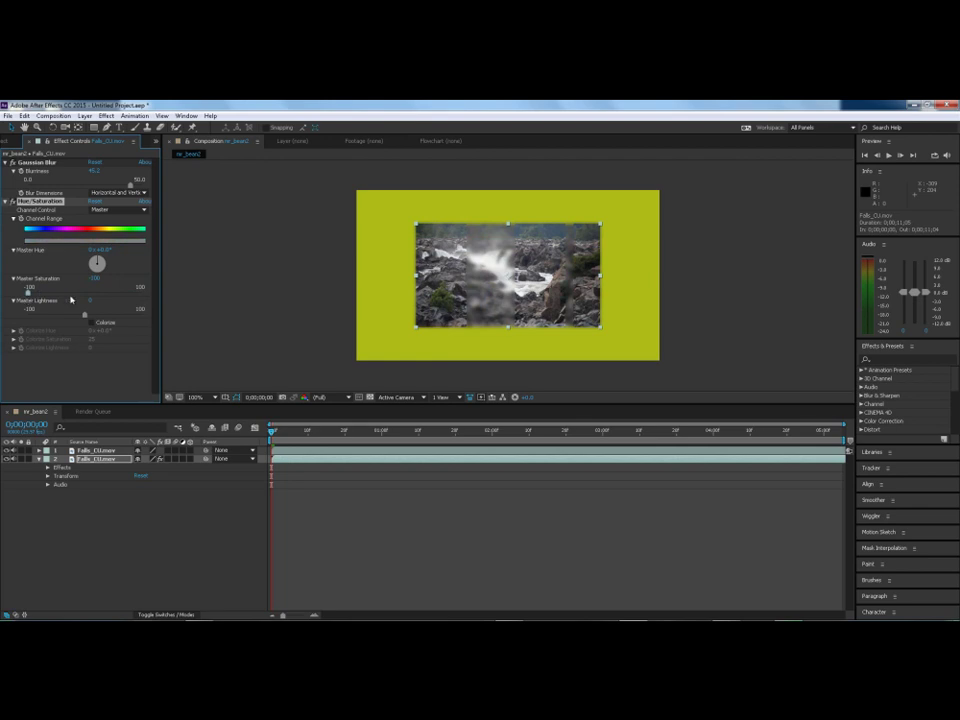
pyautogui.click(139, 292)
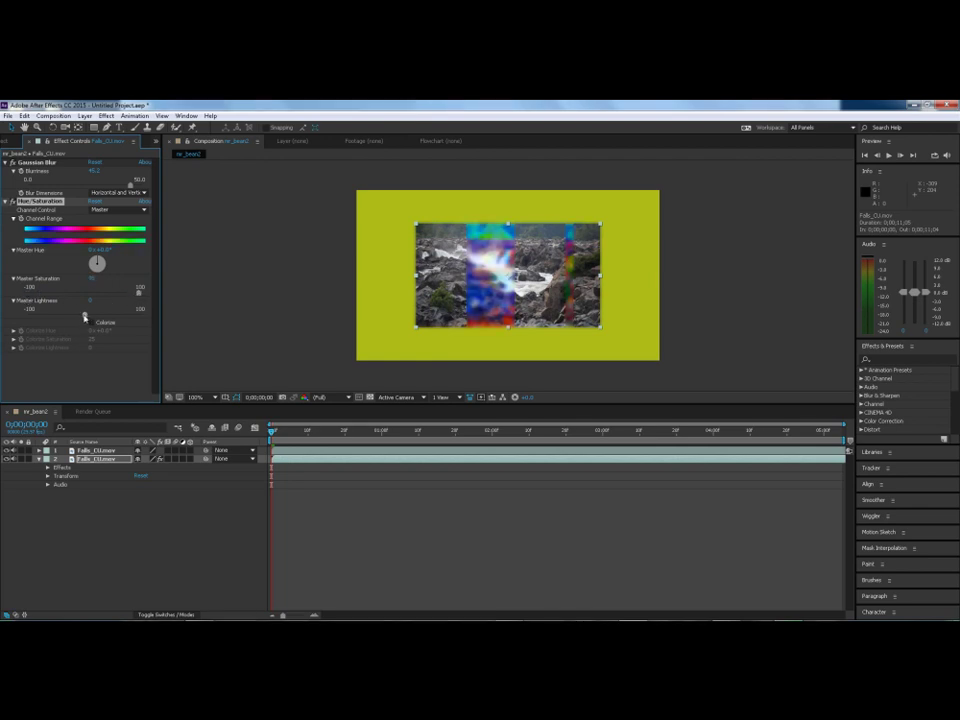
pyautogui.moveTo(85, 316); pyautogui.dragTo(38, 316)
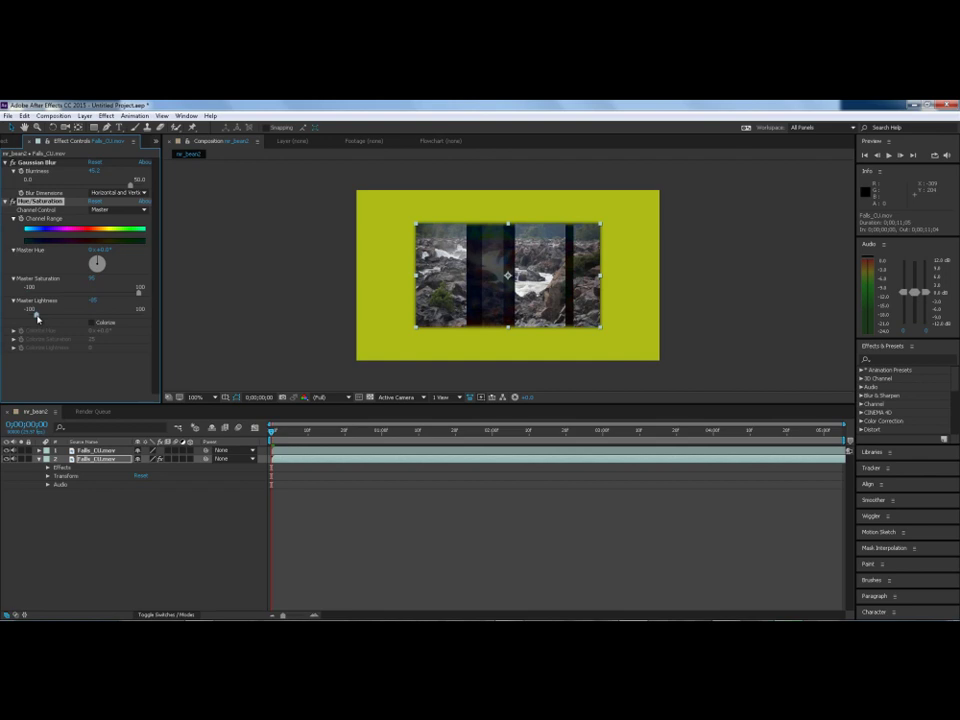
pyautogui.click(55, 318)
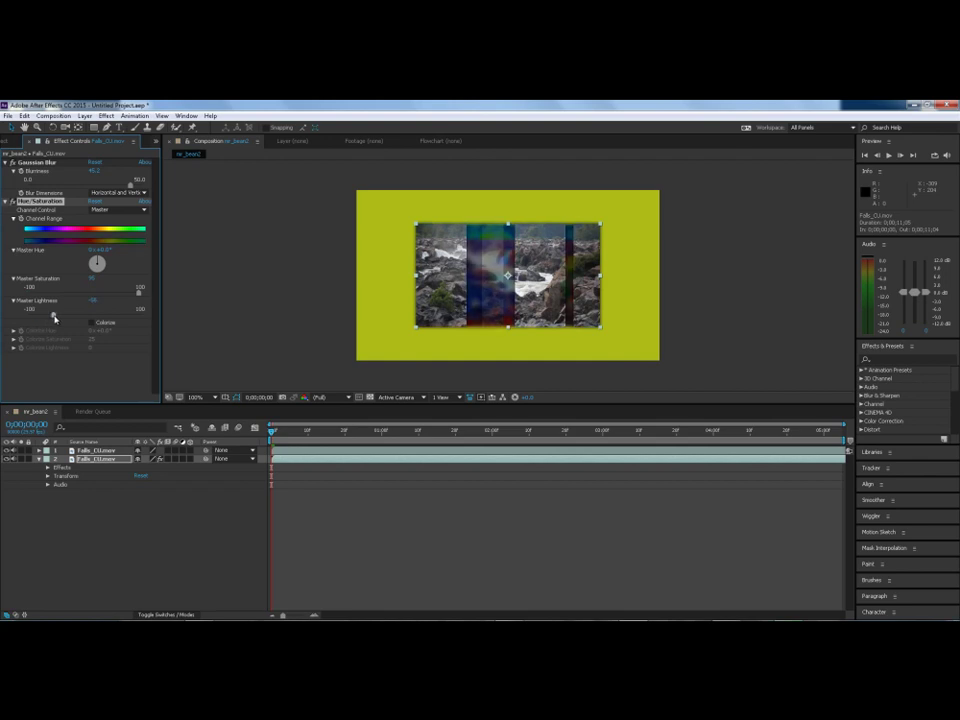
# Deselect the layer and preview the recoloured composition.
pyautogui.click(236, 334)
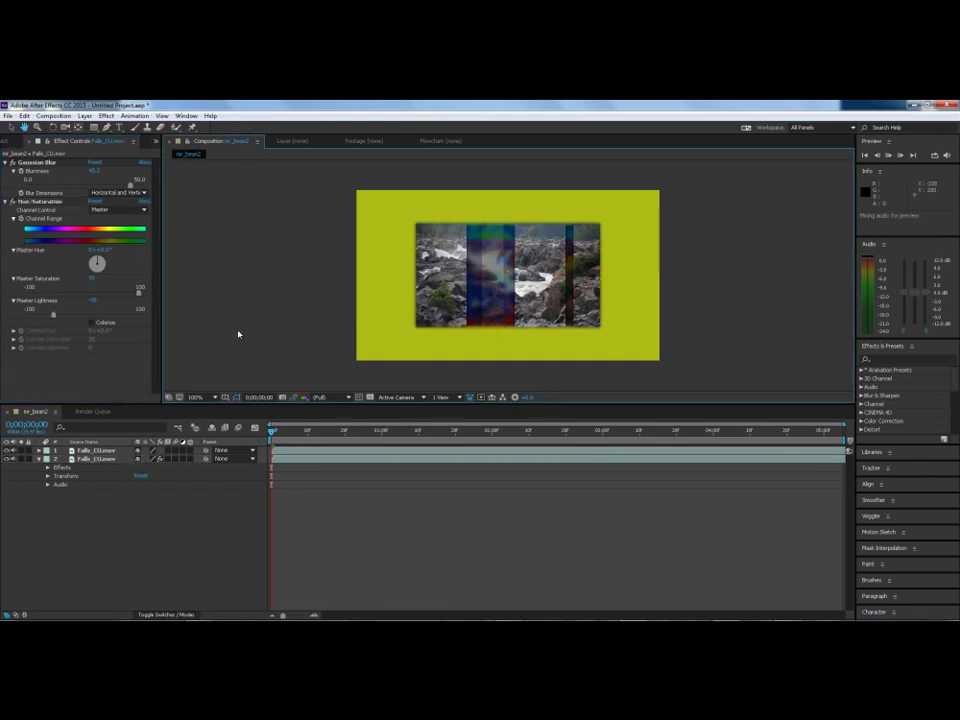
pyautogui.press('space')
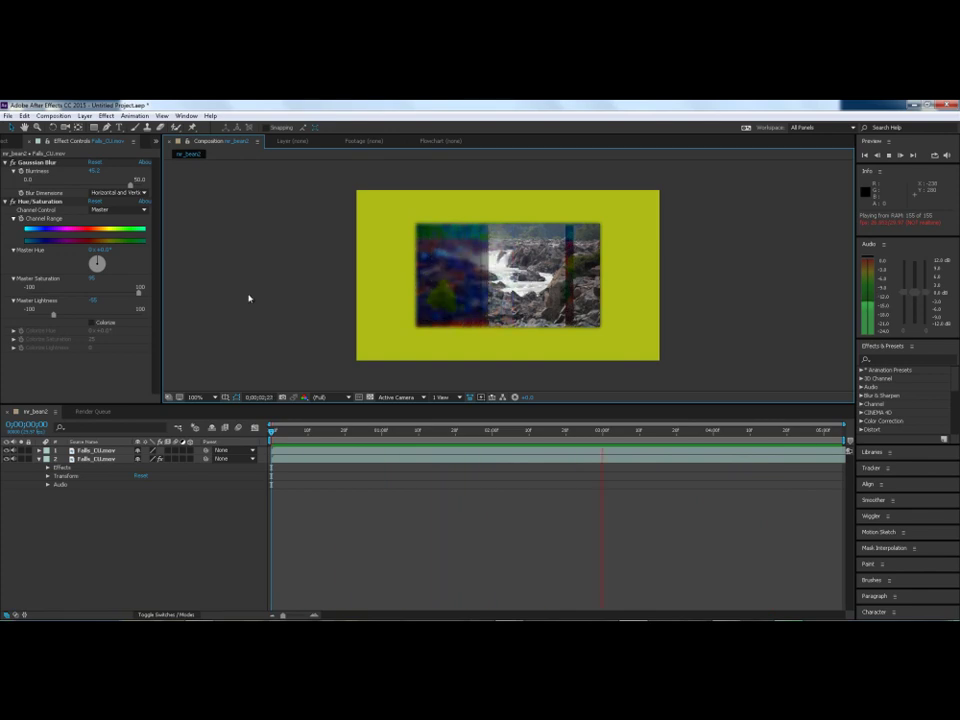
pyautogui.press('space')
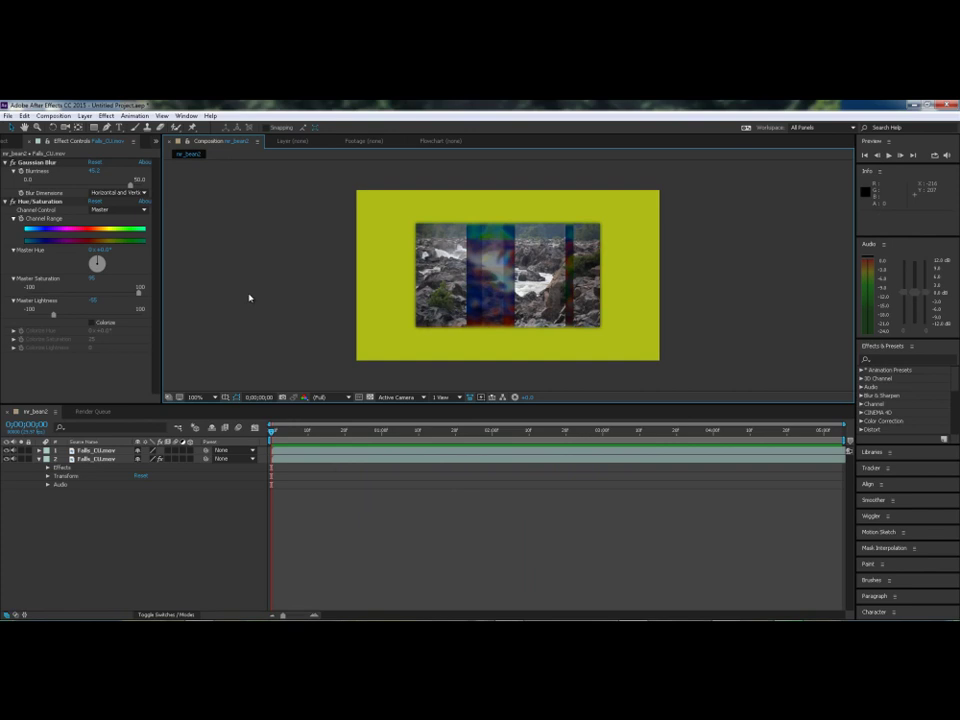
# Delete both Falls_CU.mov layers and select the mr_bean2 composition in the Project panel.
pyautogui.click(113, 451)
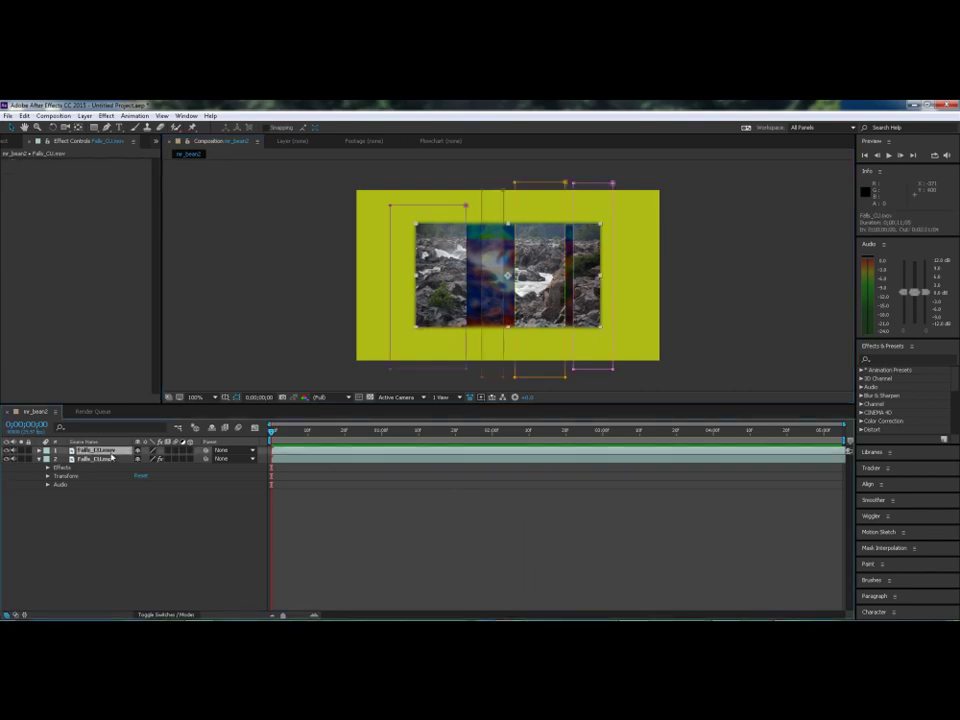
pyautogui.click(6, 143)
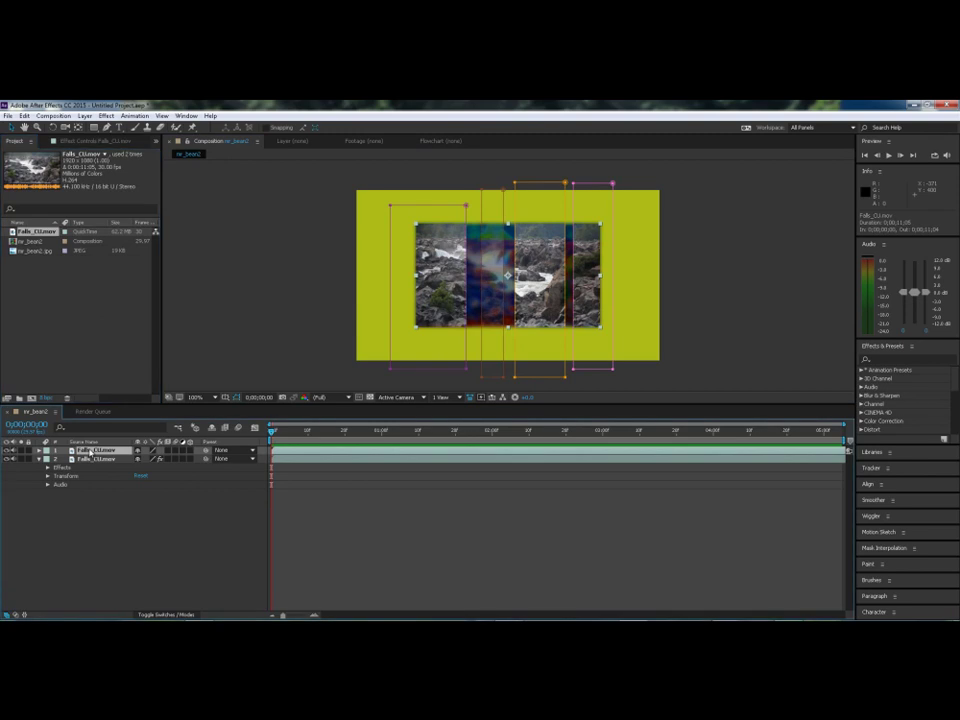
pyautogui.press('Delete')
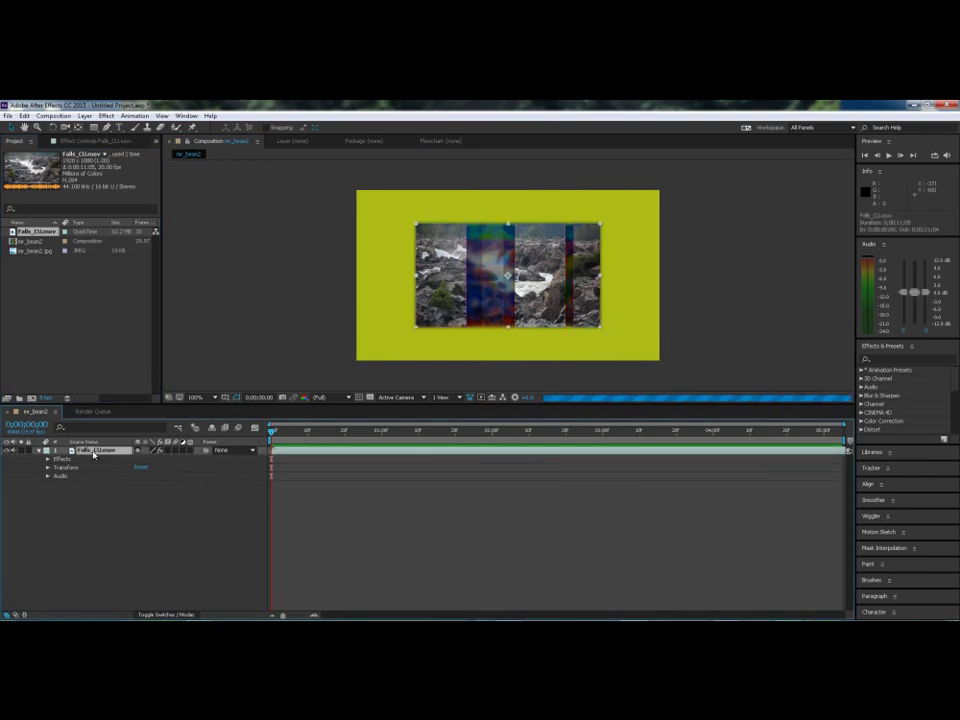
pyautogui.press('Delete')
pyautogui.click(31, 242)
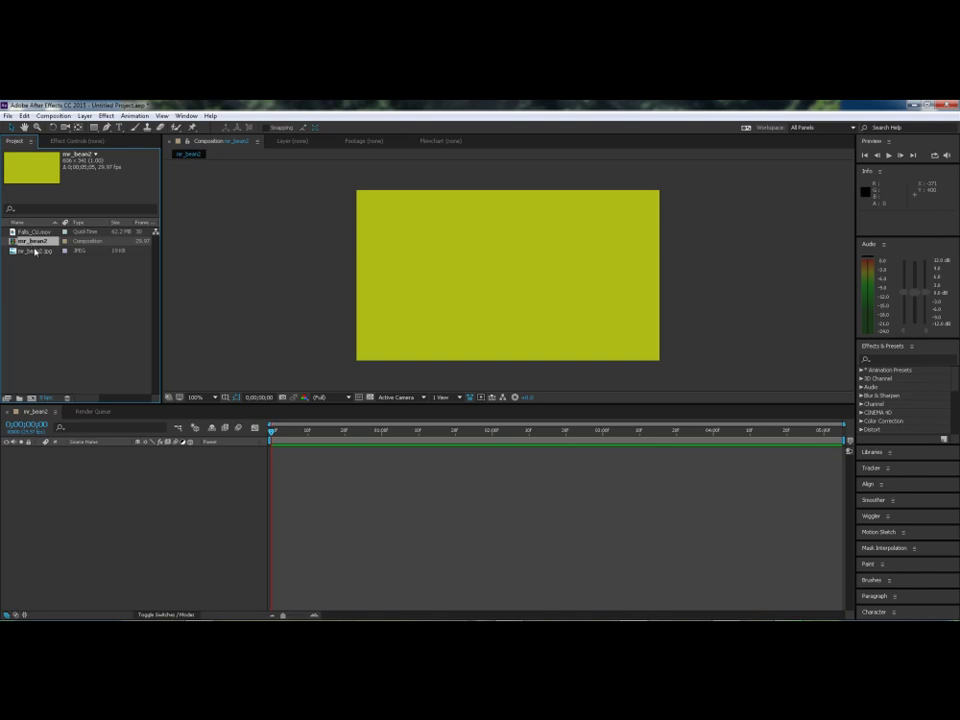
# Add mr_bean2.jpg to the comp and cut it with a star mask over the face.
pyautogui.moveTo(36, 251); pyautogui.dragTo(85, 482)
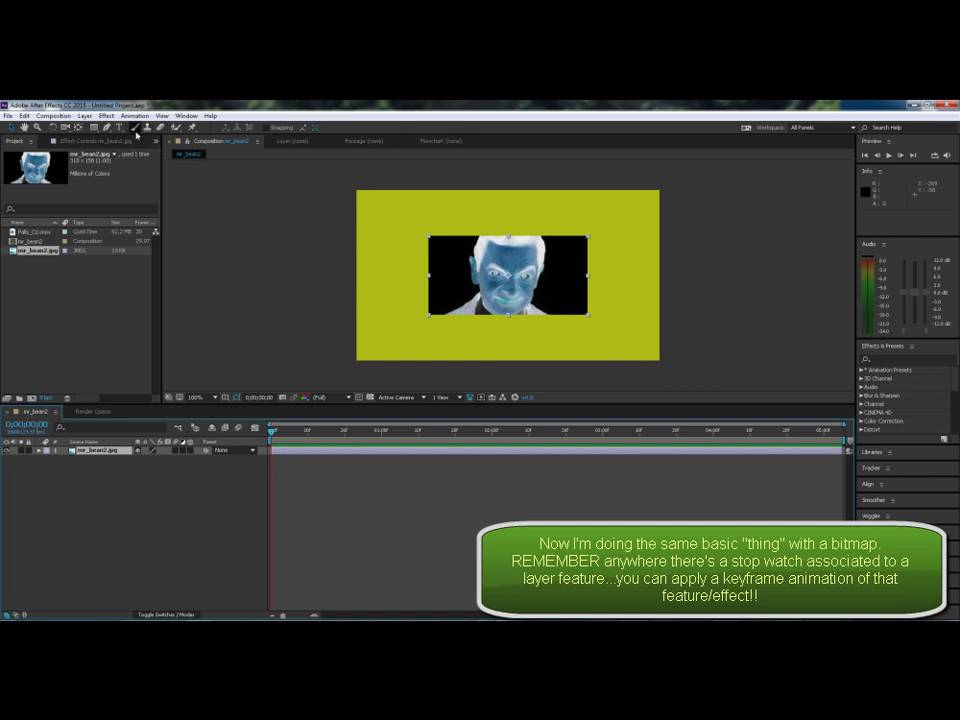
pyautogui.moveTo(93, 127); pyautogui.dragTo(134, 175)
pyautogui.moveTo(402, 222)
pyautogui.mouseDown()
pyautogui.moveTo(432, 327)
pyautogui.moveTo(430, 319)
pyautogui.mouseUp()
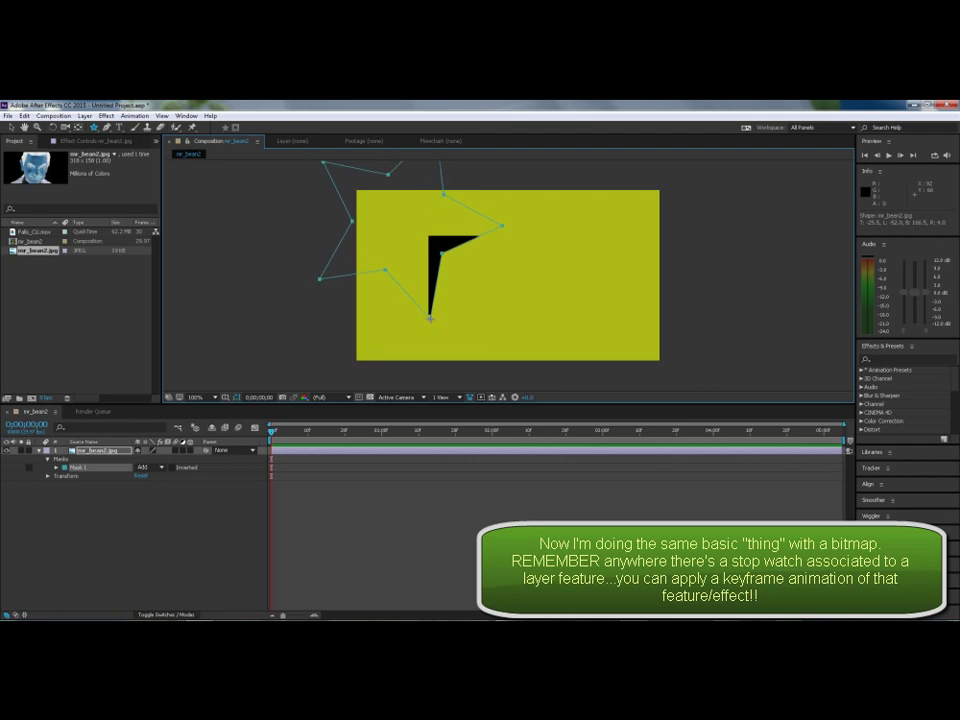
pyautogui.click(10, 127)
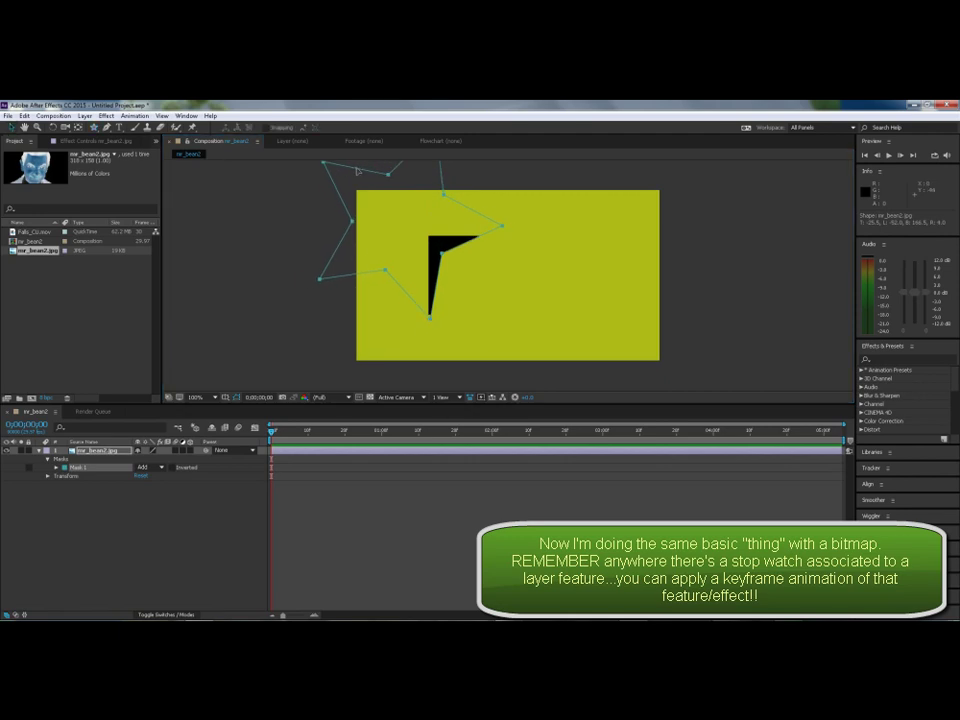
pyautogui.moveTo(357, 171); pyautogui.dragTo(390, 224)
pyautogui.click(94, 452)
pyautogui.click(57, 467)
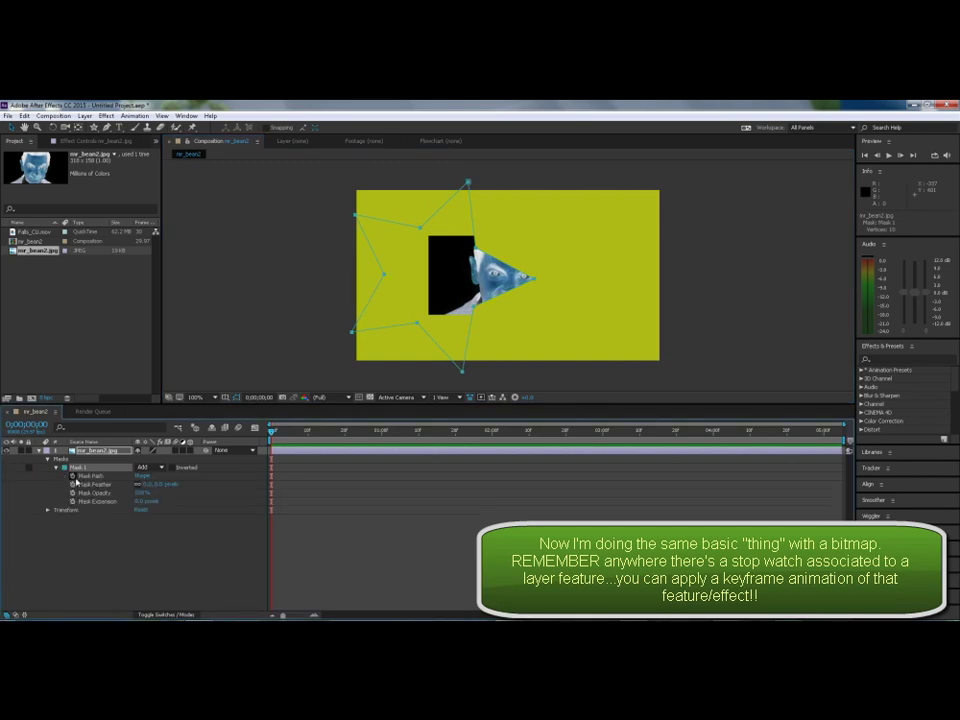
# Keyframe the star mask path and reshape its points at 0;00;02;11.
pyautogui.click(73, 476)
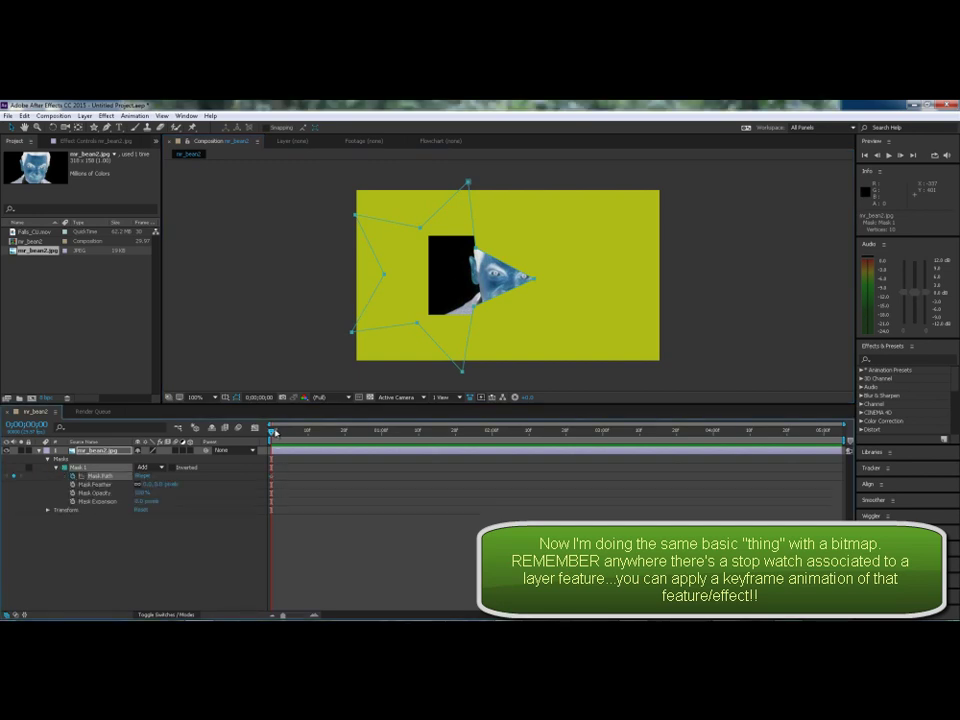
pyautogui.press('space')
pyautogui.moveTo(475, 309)
pyautogui.mouseDown()
pyautogui.moveTo(624, 313)
pyautogui.moveTo(553, 370)
pyautogui.mouseUp()
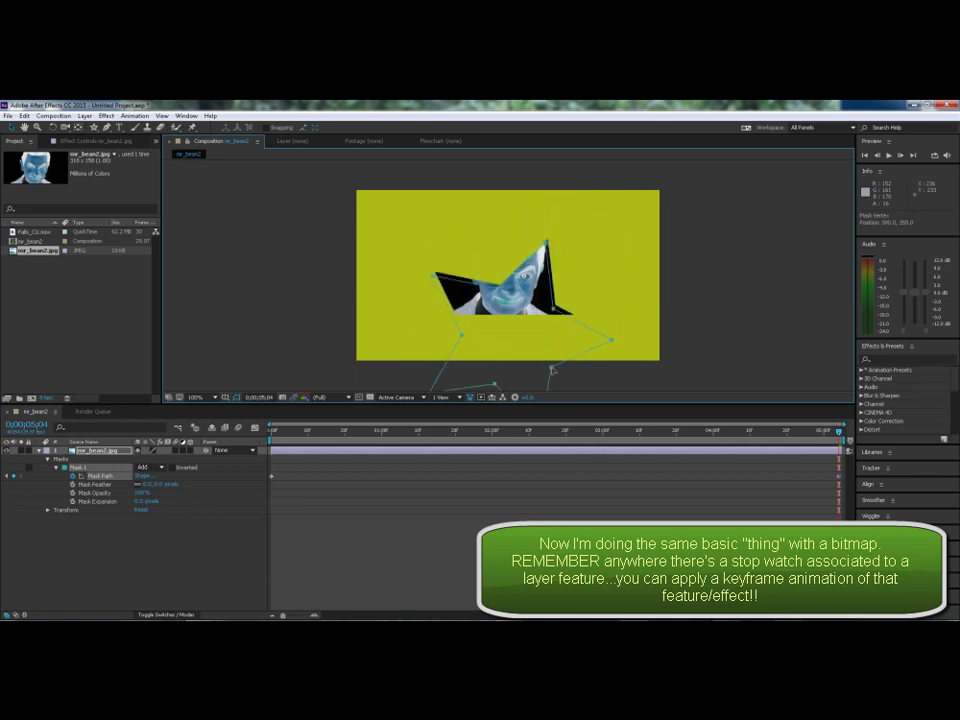
pyautogui.moveTo(841, 435); pyautogui.dragTo(534, 437)
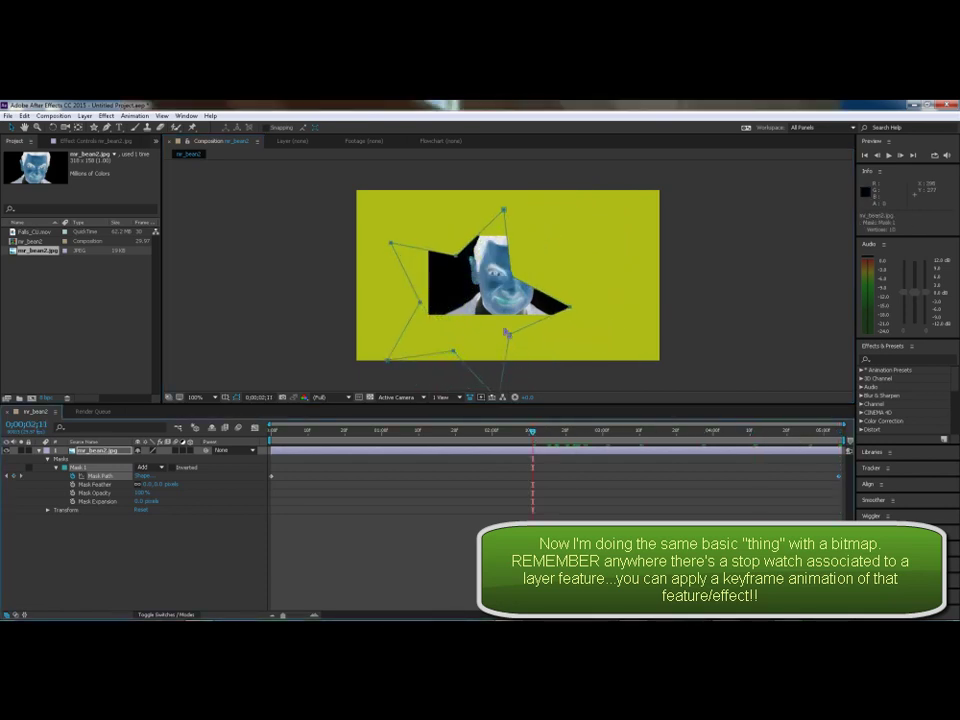
pyautogui.moveTo(510, 334); pyautogui.dragTo(604, 303)
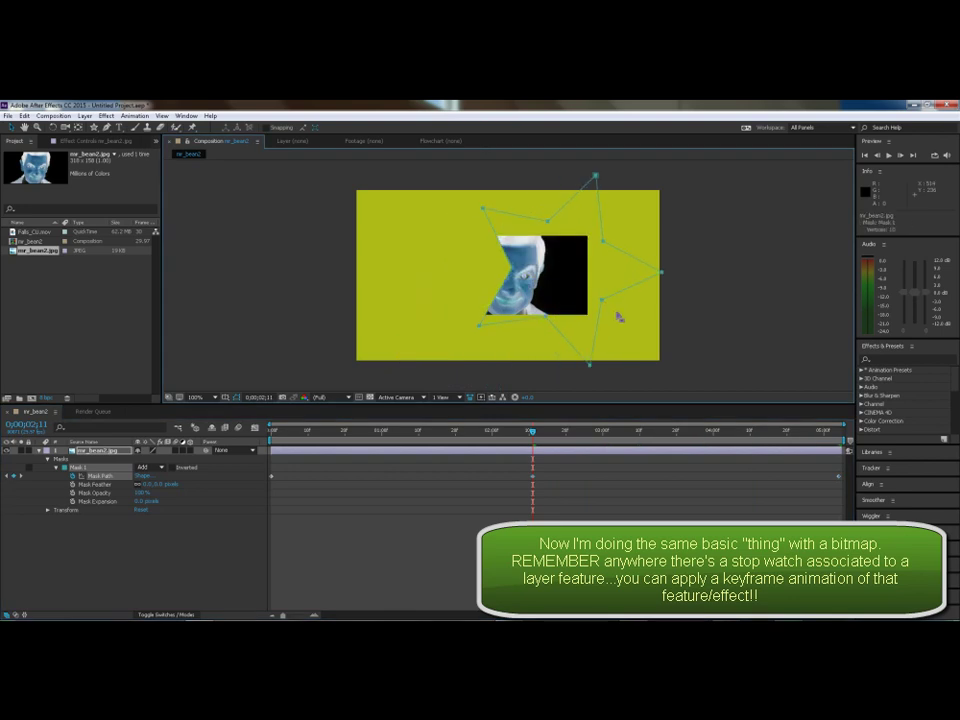
pyautogui.click(622, 312)
pyautogui.moveTo(603, 300)
pyautogui.mouseDown()
pyautogui.moveTo(545, 233)
pyautogui.moveTo(553, 305)
pyautogui.mouseUp()
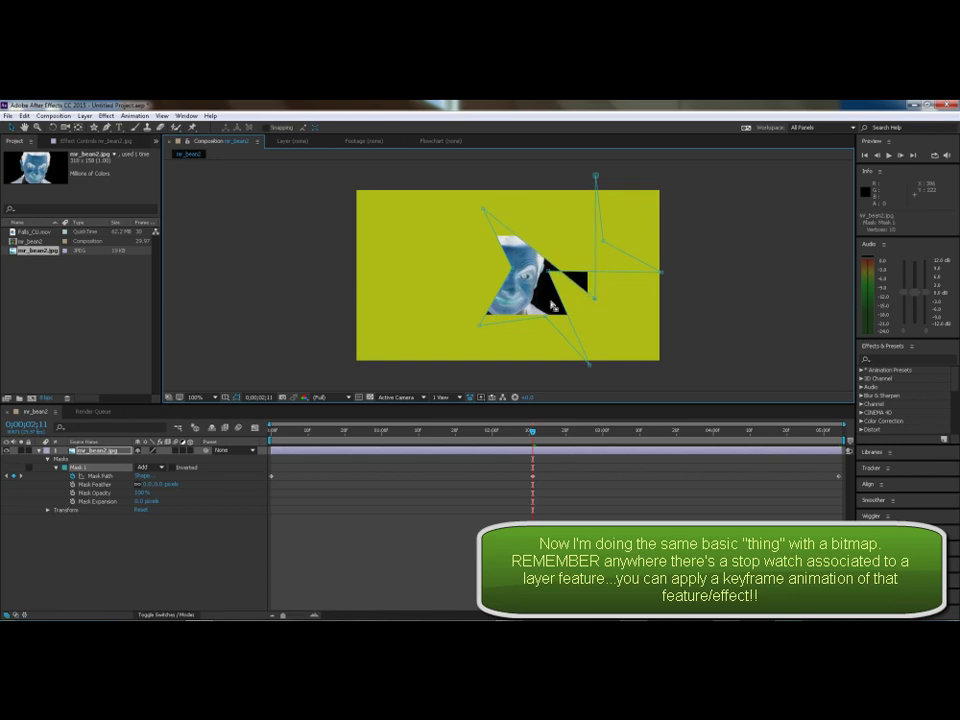
pyautogui.moveTo(560, 301); pyautogui.dragTo(580, 306)
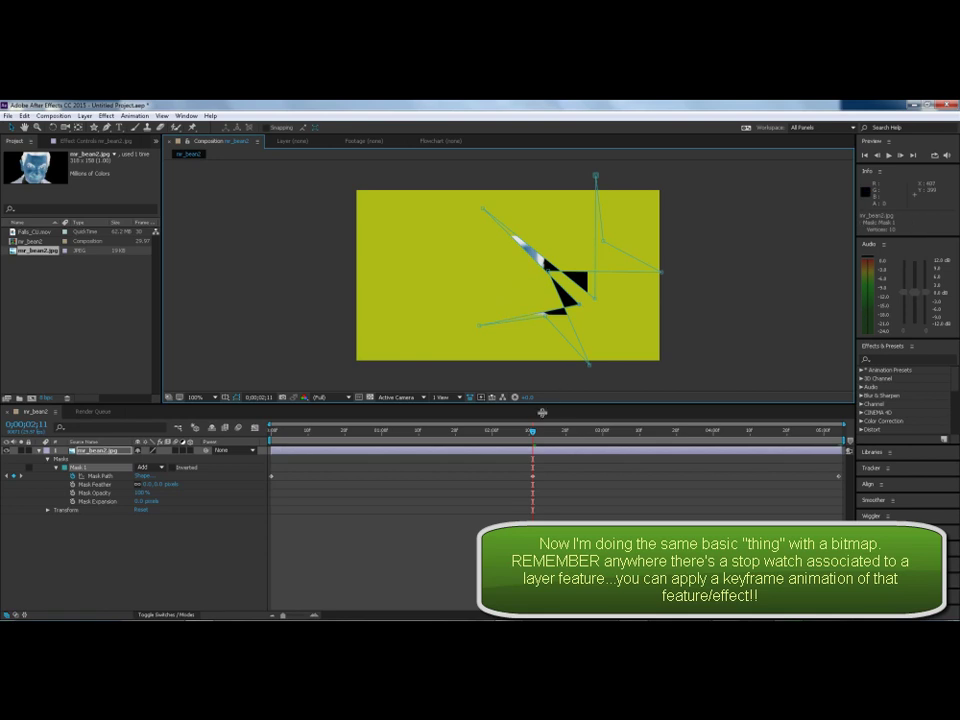
# Return to 0;00;00;00 and preview the star mask animation.
pyautogui.moveTo(533, 432); pyautogui.dragTo(271, 432)
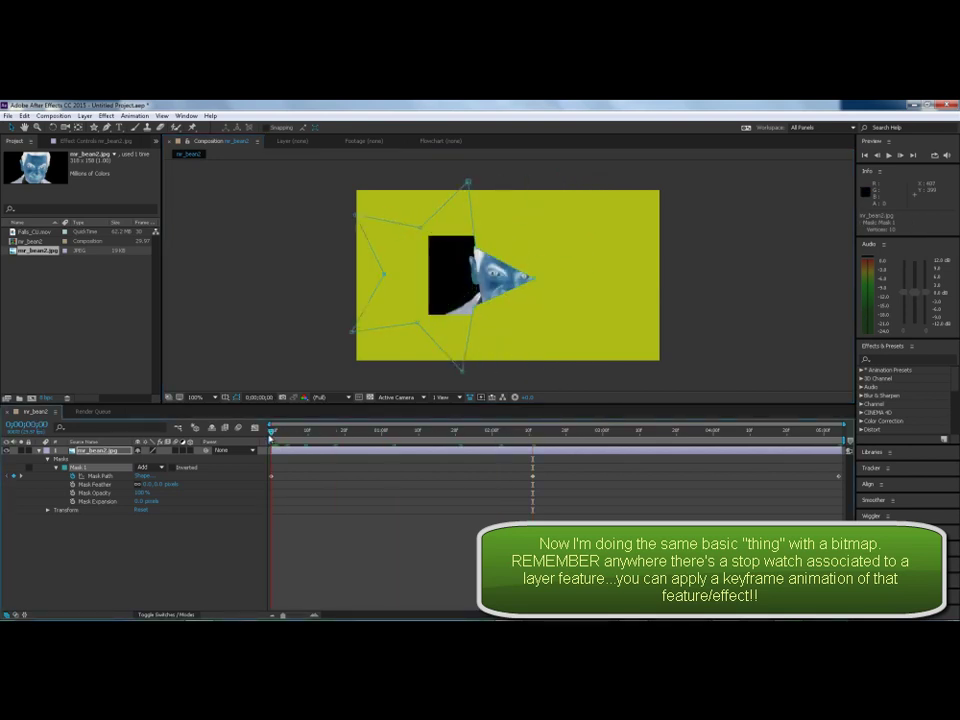
pyautogui.press('space')
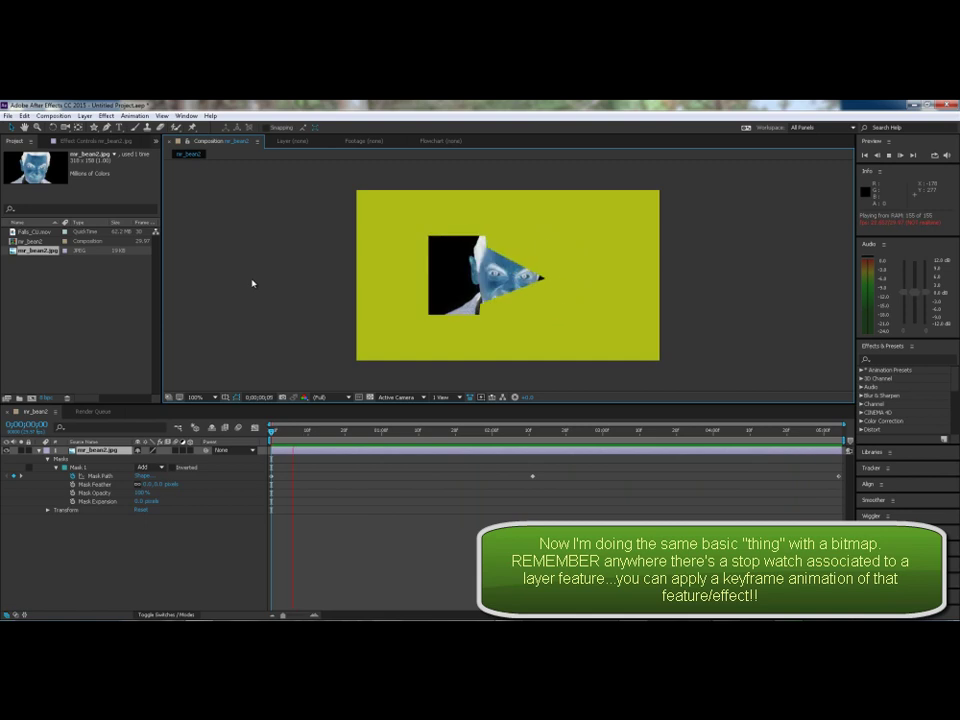
pyautogui.press('space')
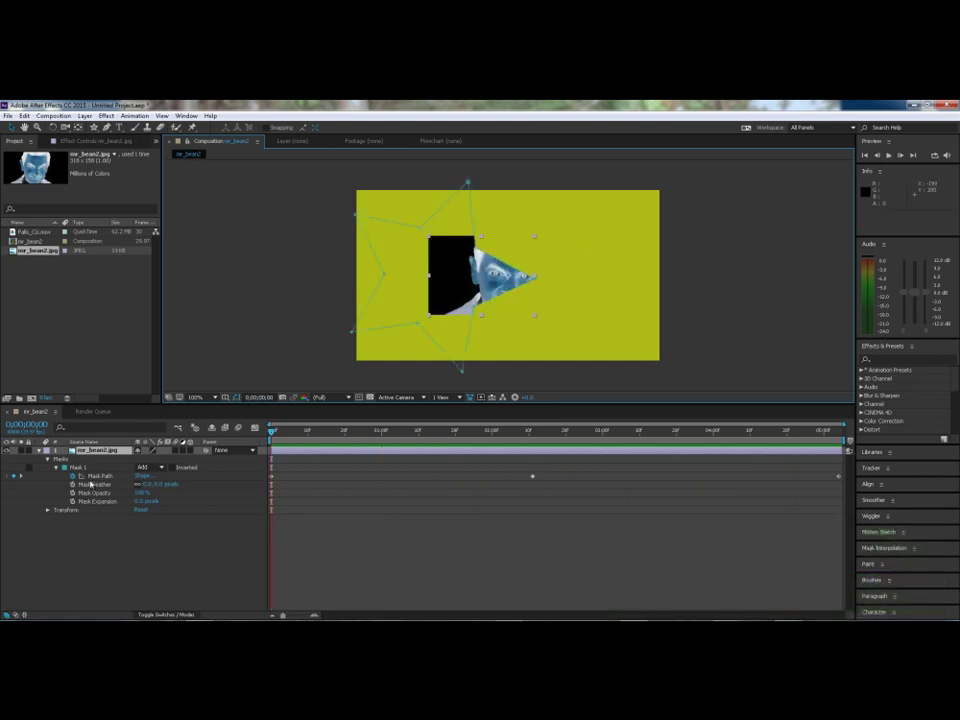
# Draw two tall rectangle masks over the portrait's right strip and face centre.
pyautogui.click(94, 127)
pyautogui.click(140, 127)
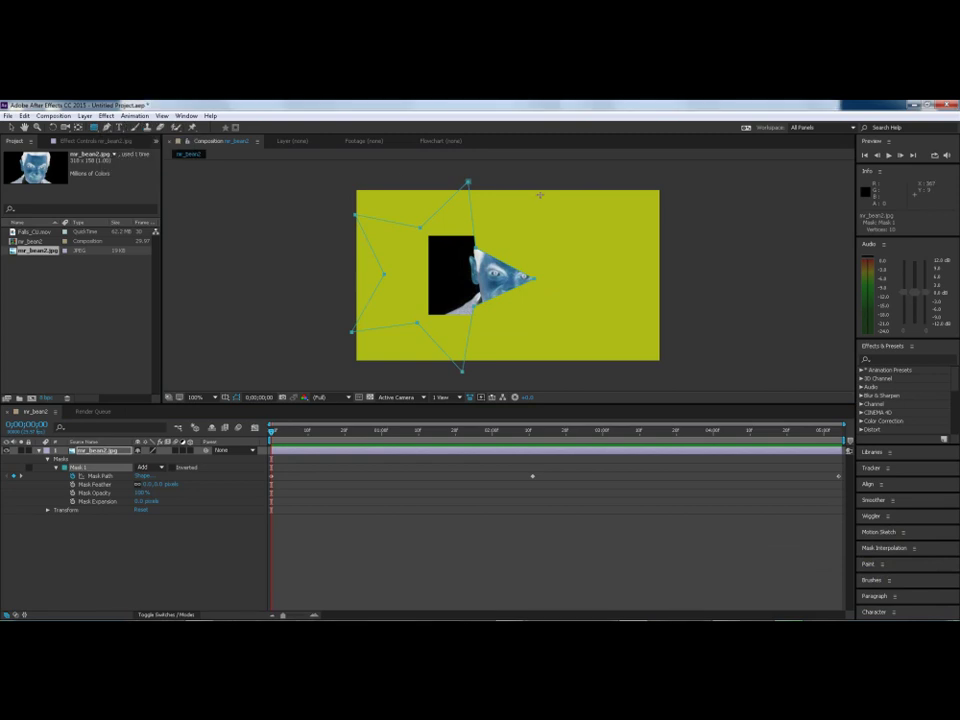
pyautogui.moveTo(544, 314); pyautogui.dragTo(571, 373)
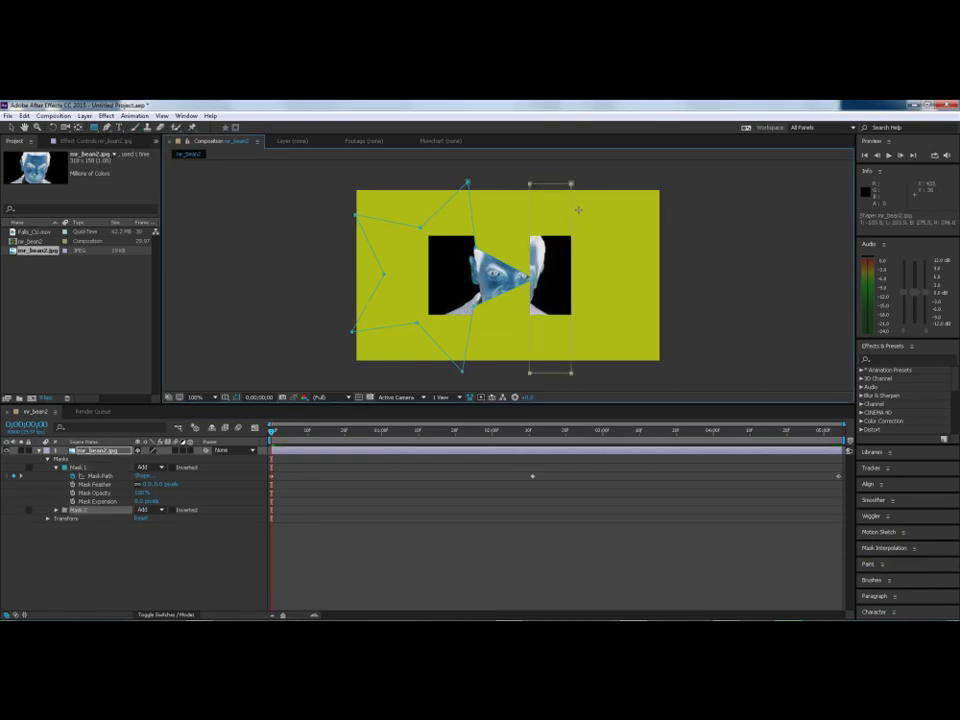
pyautogui.moveTo(489, 198); pyautogui.dragTo(516, 372)
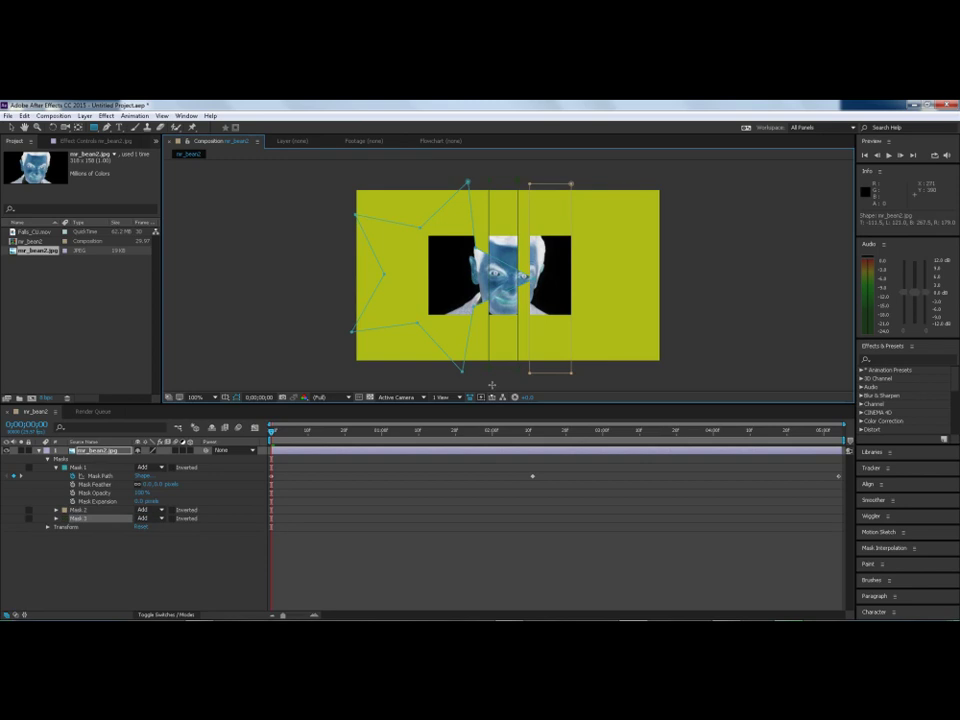
pyautogui.click(56, 511)
pyautogui.click(56, 553)
# Keyframe Mask 1's feather at 0 pixels, keeping expansion at 0.
pyautogui.click(77, 467)
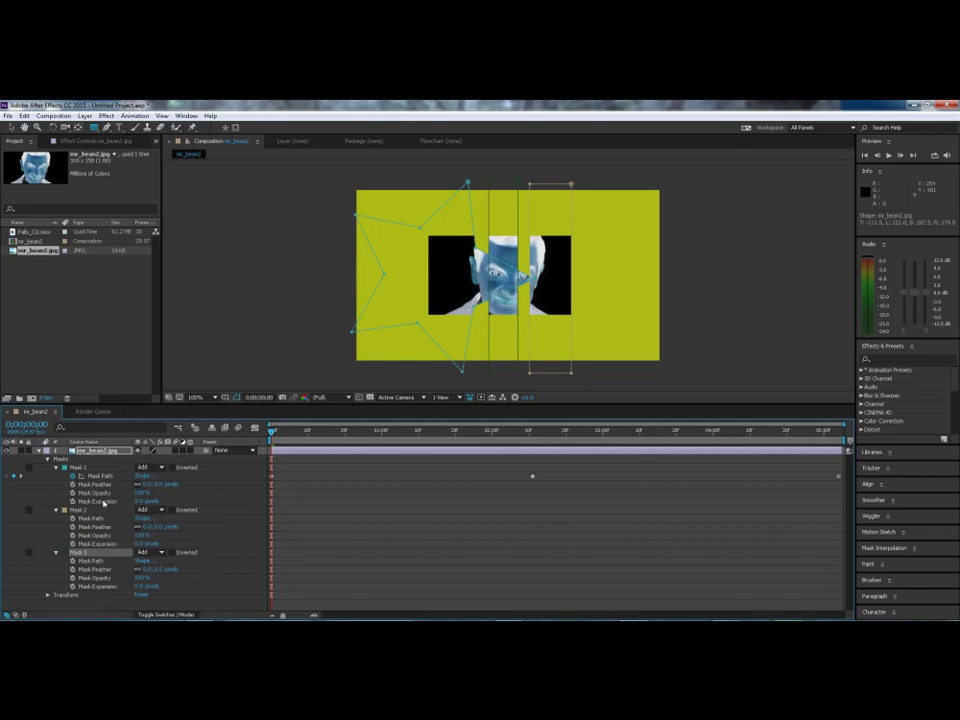
pyautogui.moveTo(139, 501); pyautogui.dragTo(142, 508)
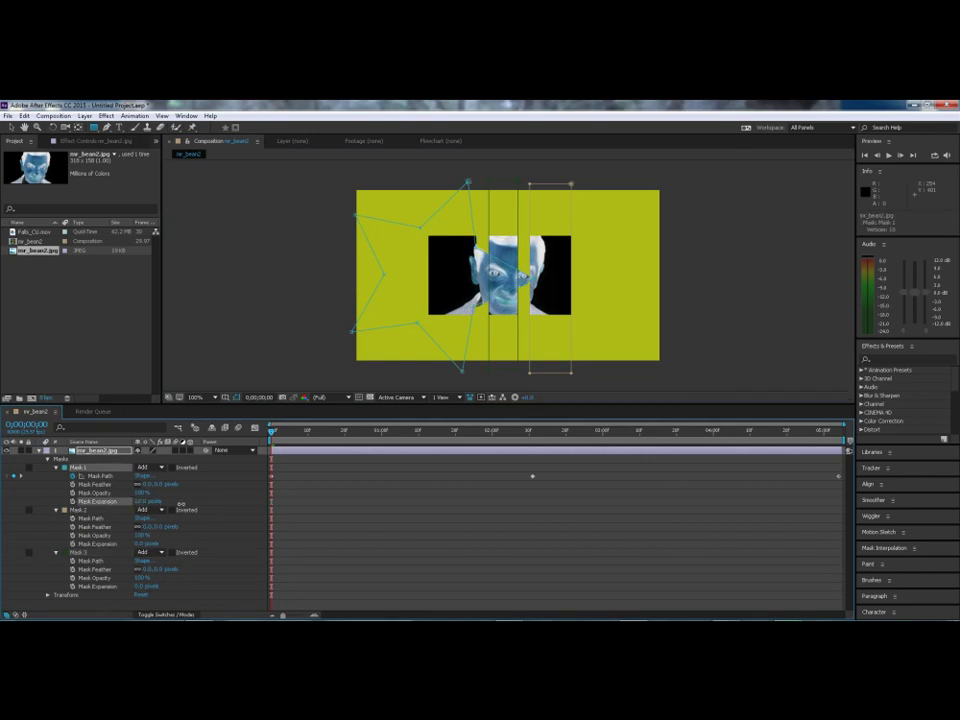
pyautogui.click(72, 484)
pyautogui.moveTo(146, 484); pyautogui.dragTo(167, 492)
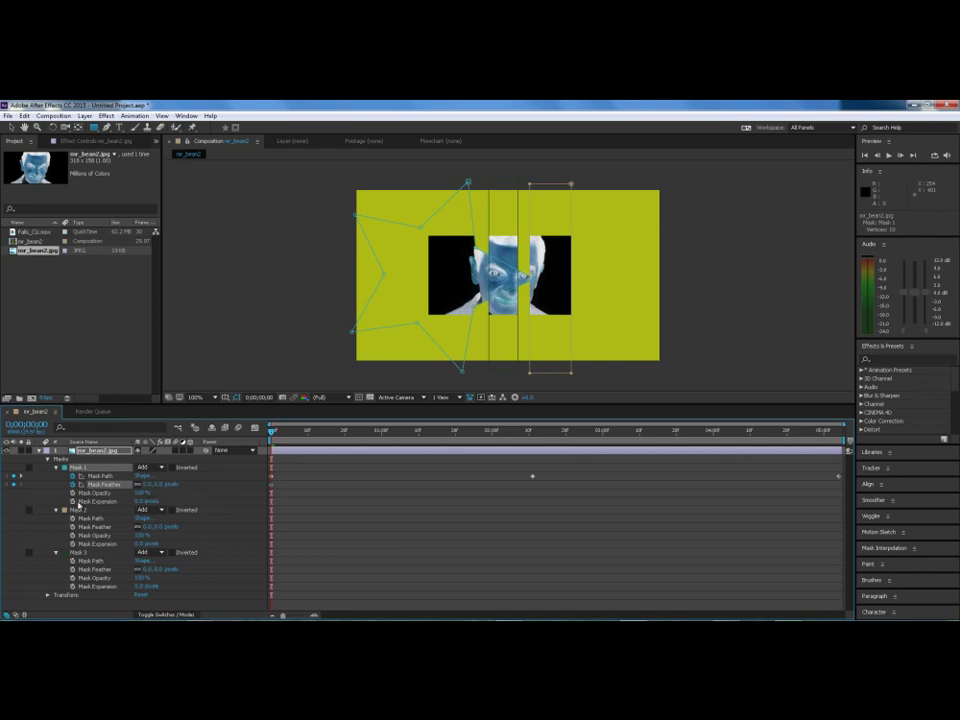
pyautogui.click(142, 502)
pyautogui.click(99, 504)
pyautogui.press('F2')
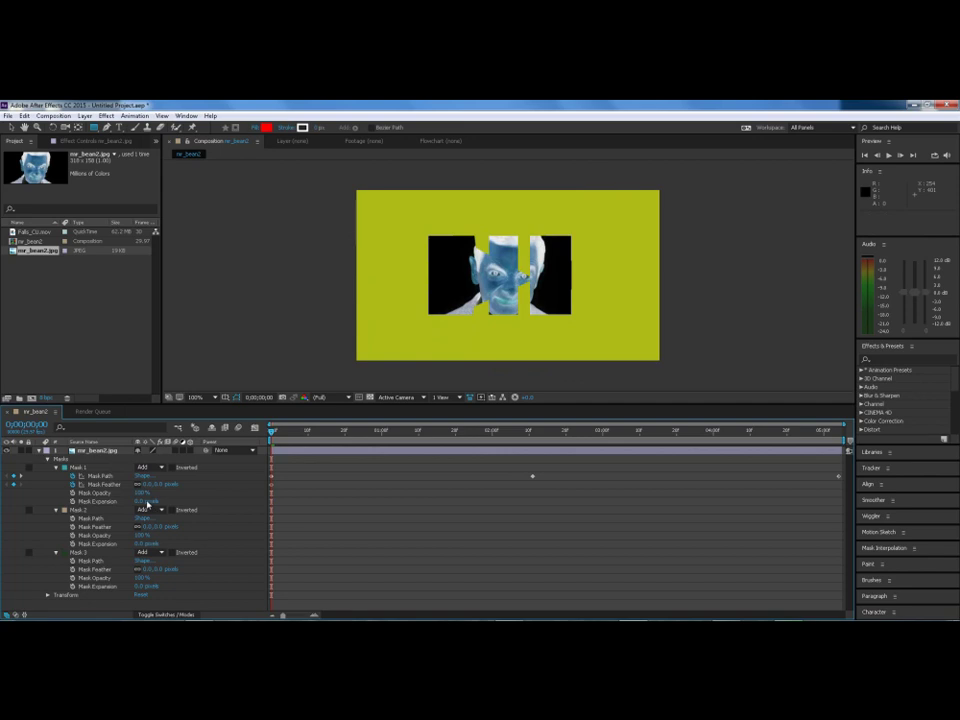
# Shrink Mask 1's expansion to about -36 pixels and preview the star animation.
pyautogui.click(130, 502)
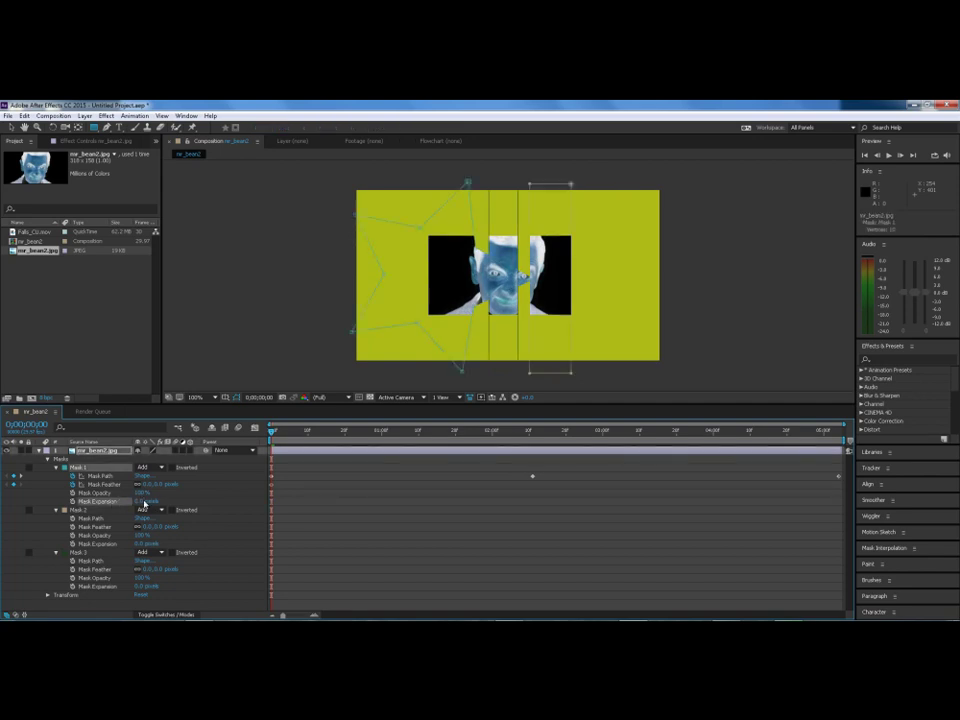
pyautogui.press('F2')
pyautogui.click(104, 501)
pyautogui.moveTo(146, 501)
pyautogui.mouseDown()
pyautogui.moveTo(99, 501)
pyautogui.moveTo(125, 501)
pyautogui.moveTo(112, 501)
pyautogui.mouseUp()
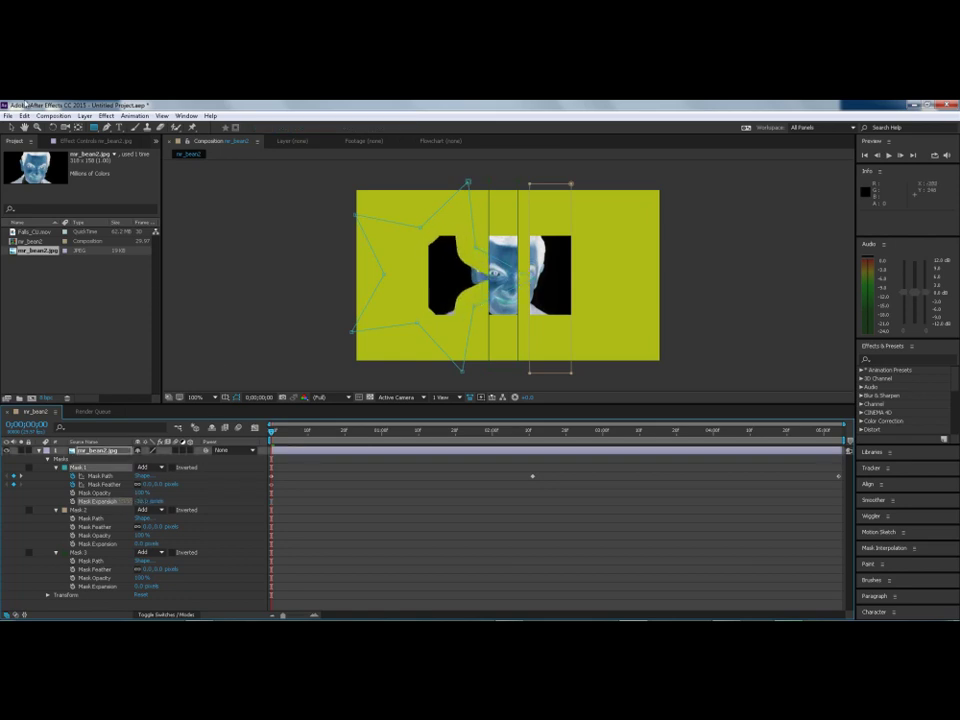
pyautogui.press('v')
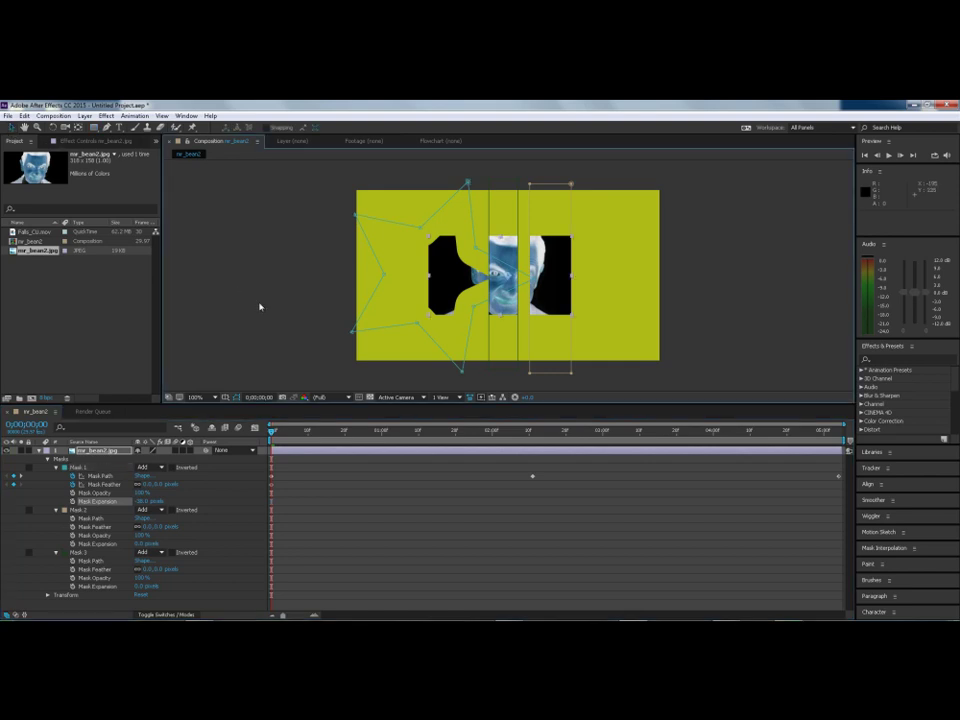
pyautogui.press('space')
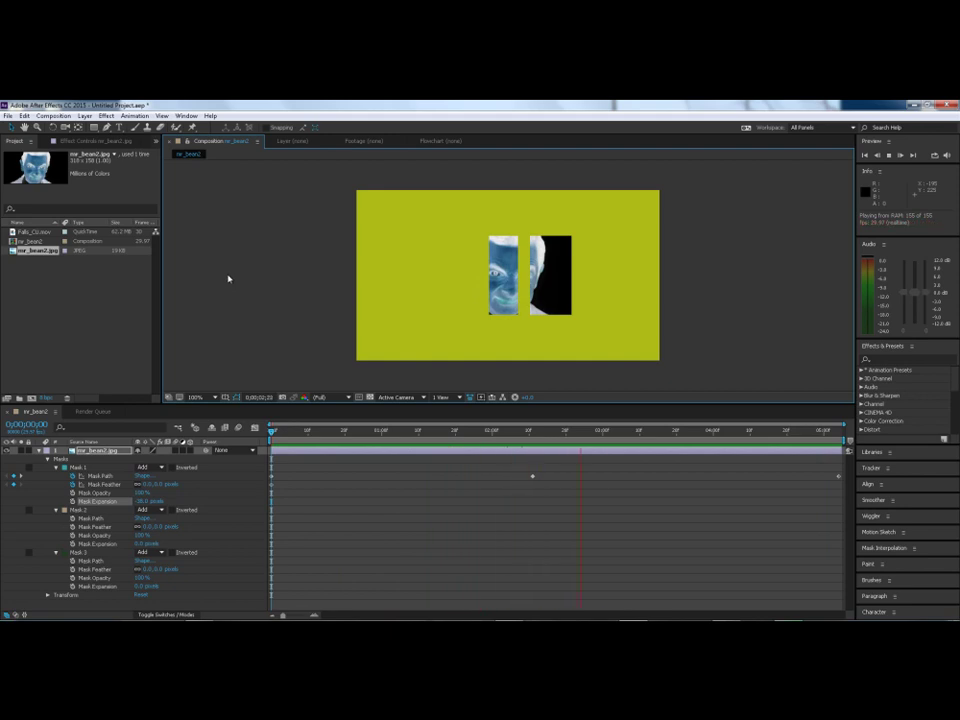
pyautogui.press('space')
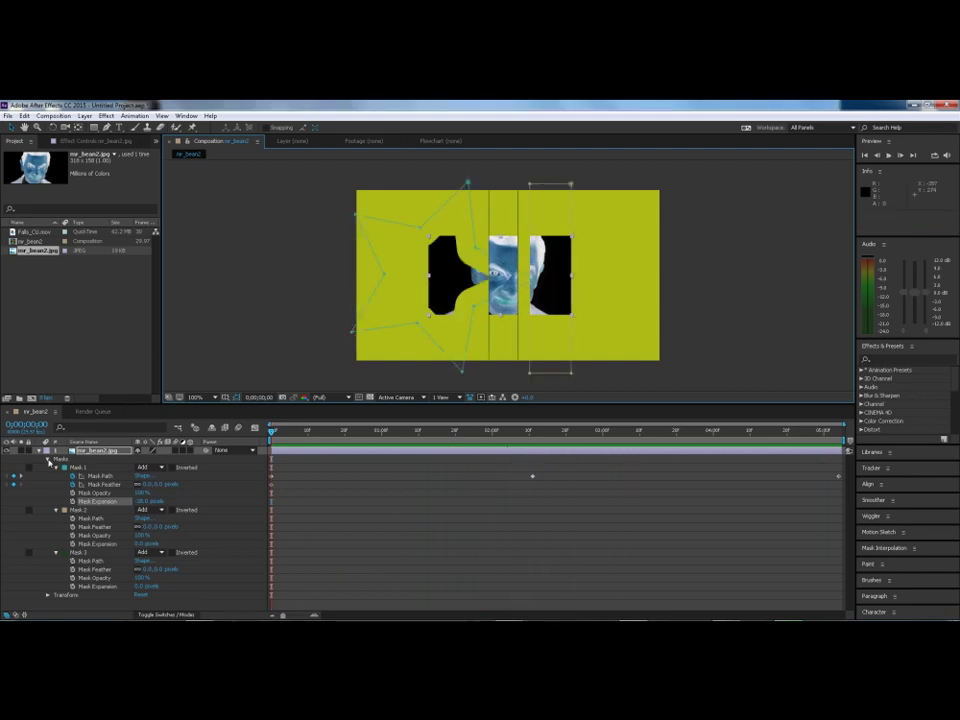
# Collapse the Masks group and duplicate the mr_bean2.jpg portrait layer.
pyautogui.click(47, 458)
pyautogui.click(101, 455)
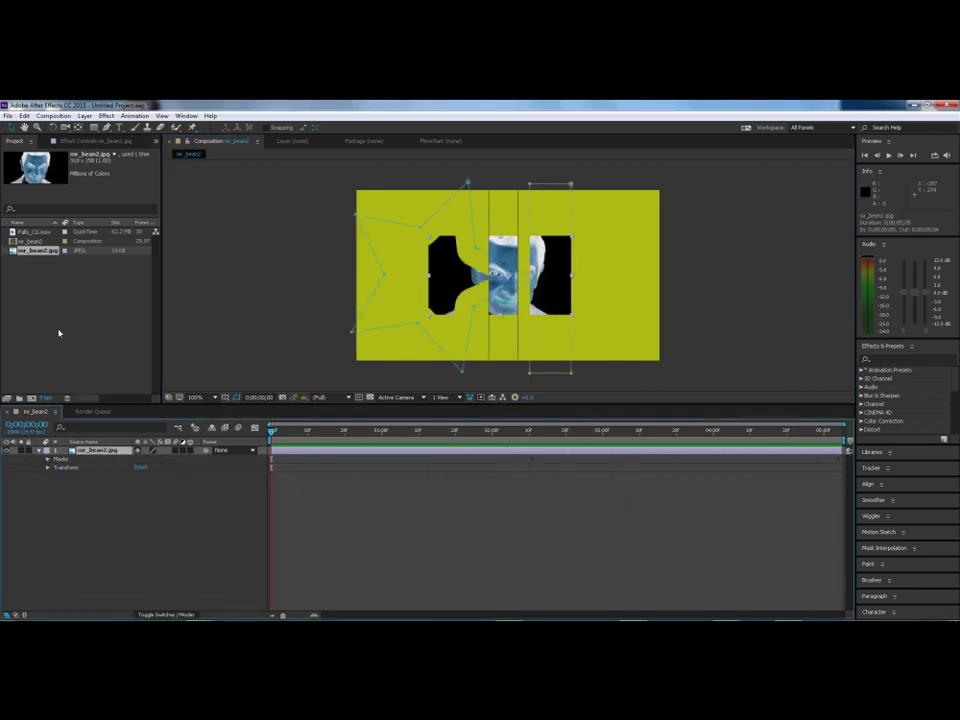
pyautogui.click(23, 116)
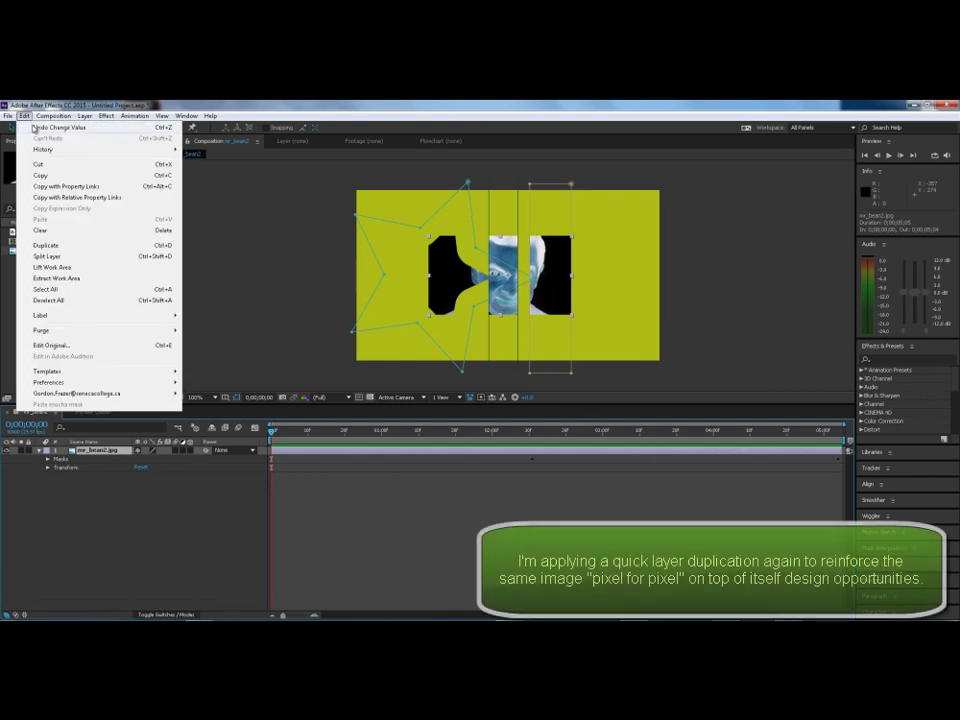
pyautogui.click(45, 245)
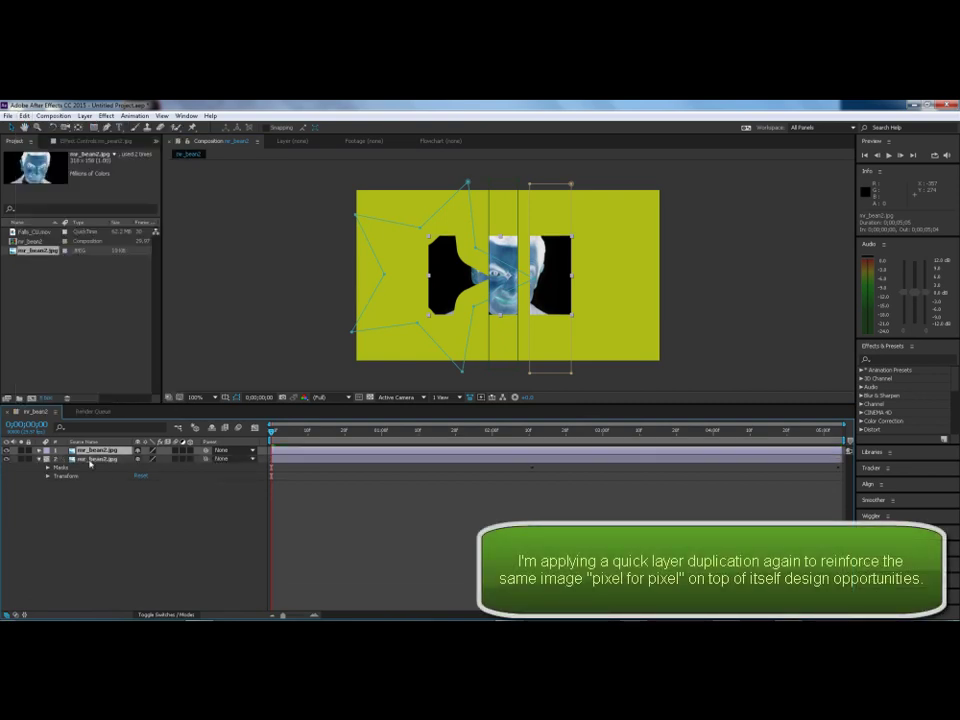
# Delete all masks from the lower portrait copy so the full image shows.
pyautogui.click(90, 459)
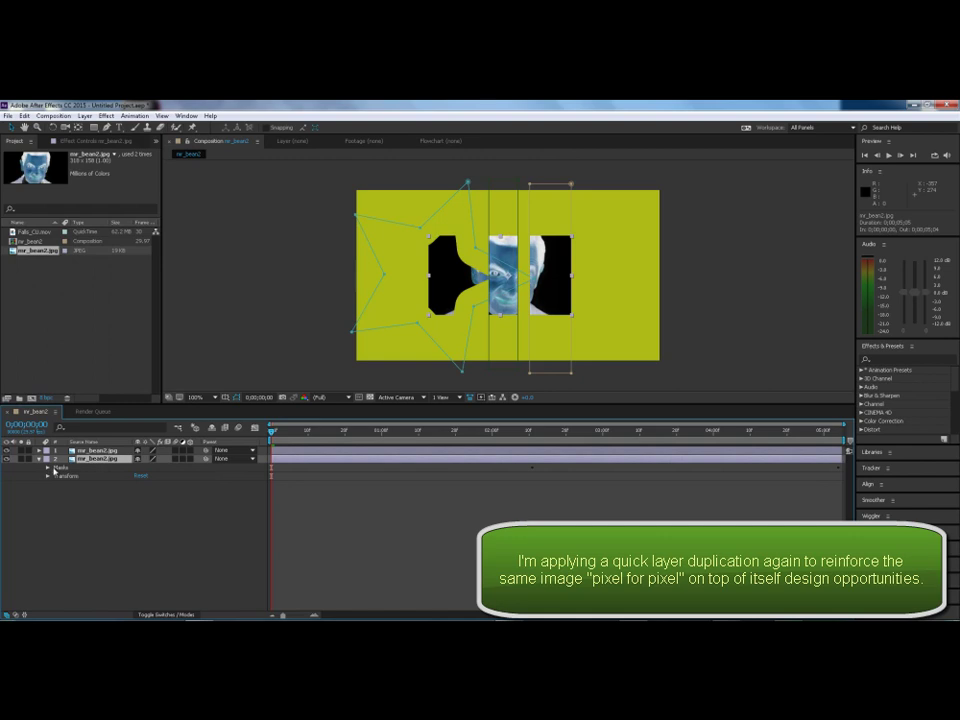
pyautogui.click(55, 469)
pyautogui.press('Delete')
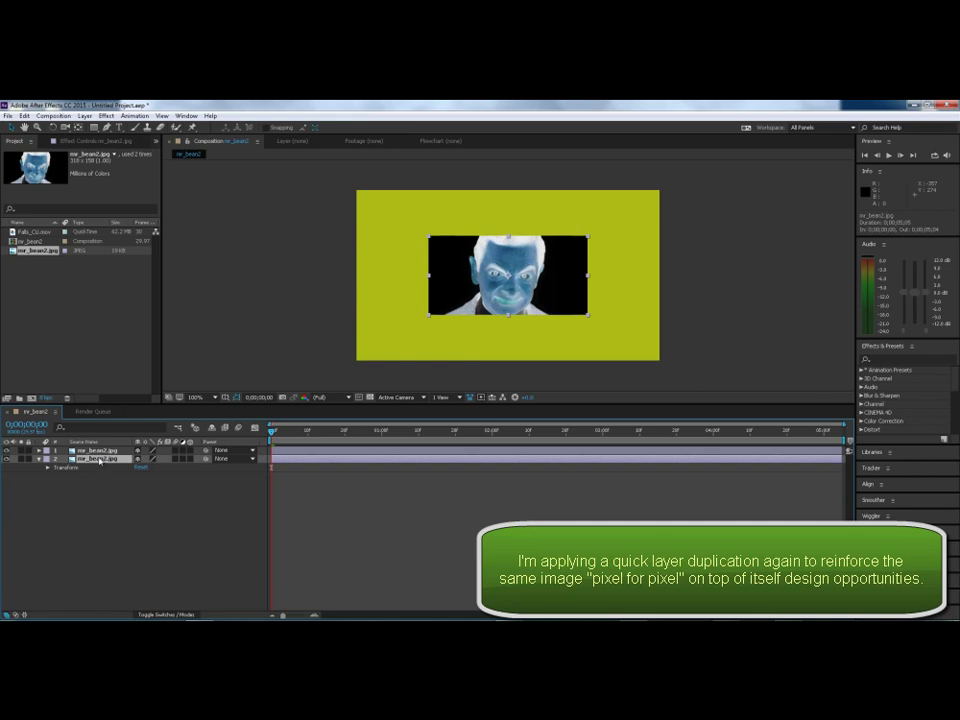
# Browse the layer's context menu and the Effect menu.
pyautogui.rightClick(100, 461)
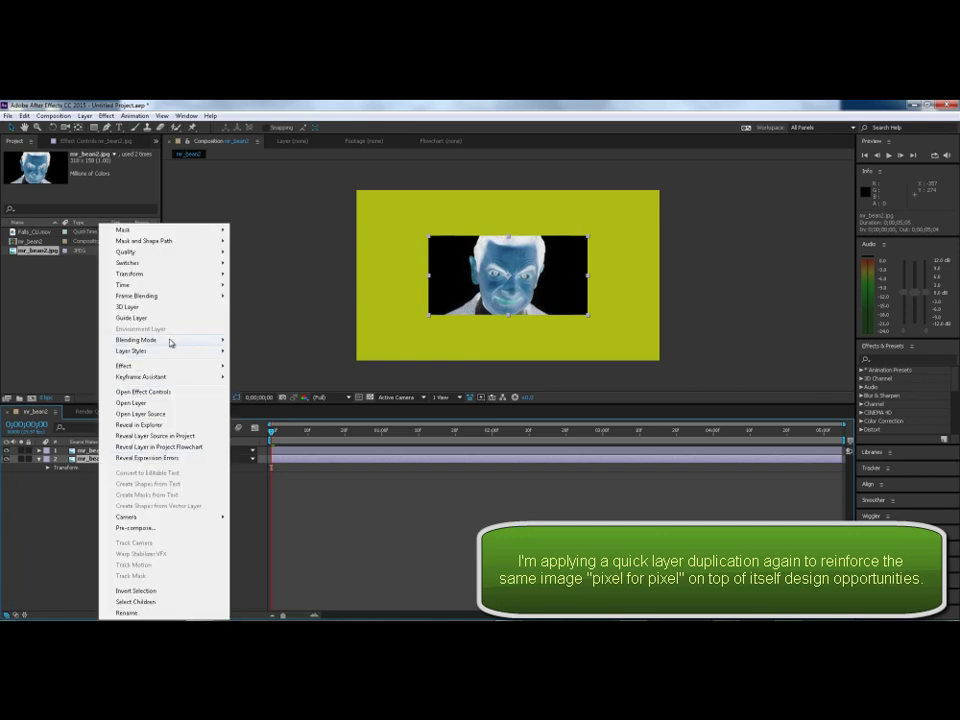
pyautogui.moveTo(171, 343)
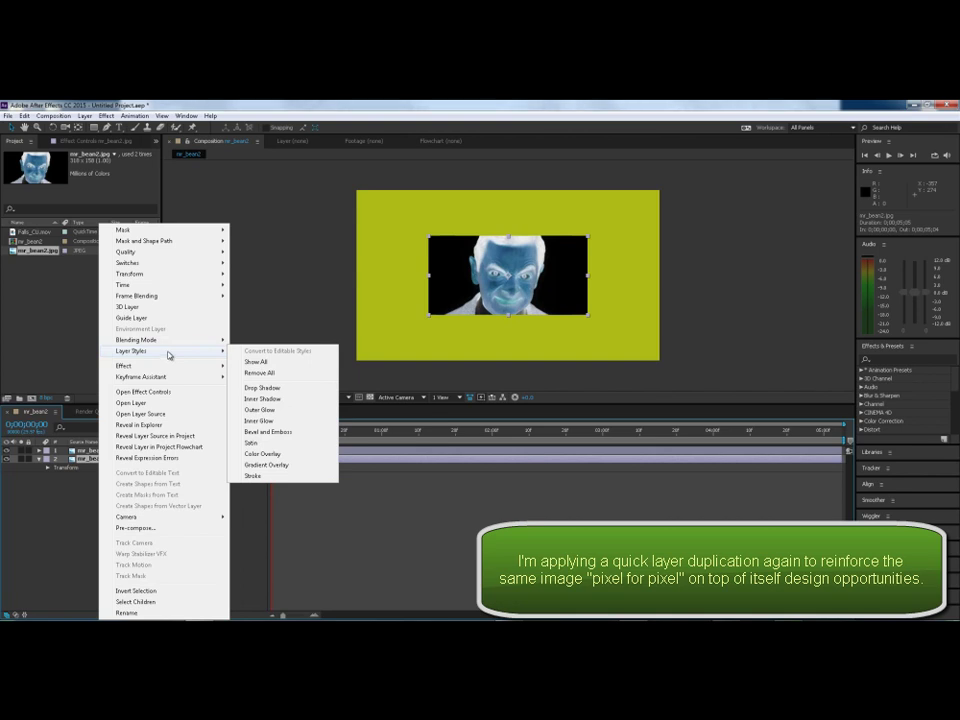
pyautogui.click(106, 116)
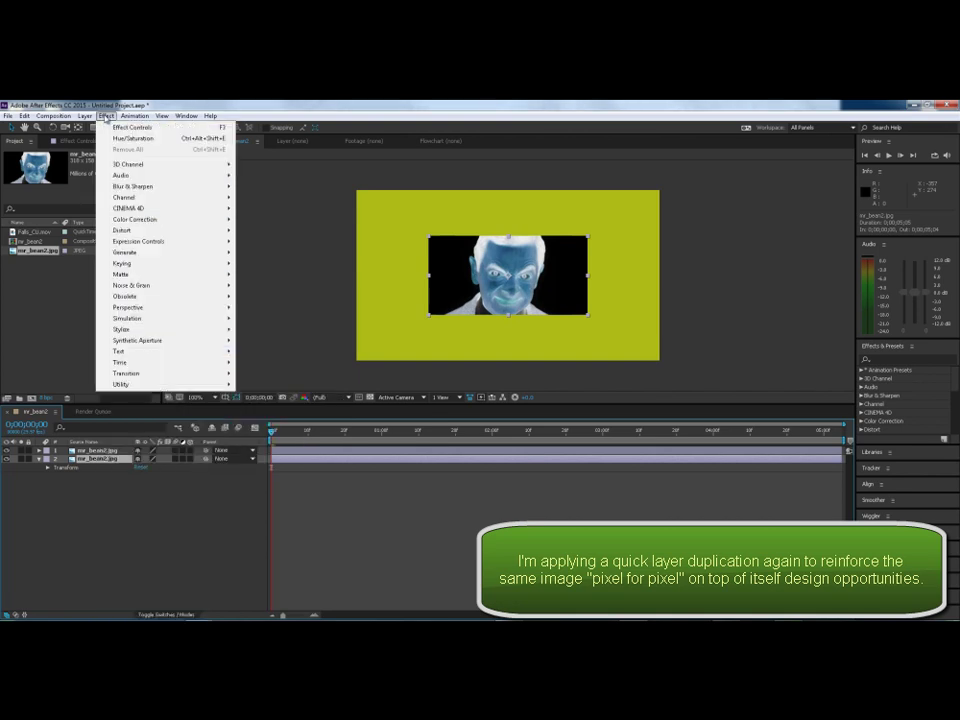
pyautogui.moveTo(151, 210)
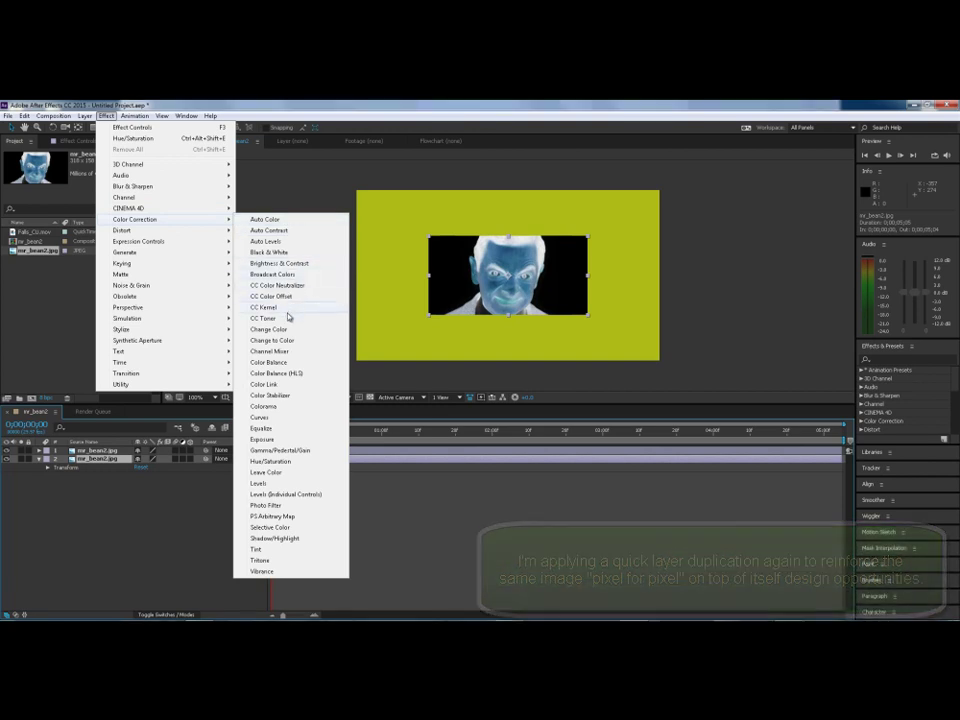
# Apply Hue/Saturation to the lower copy with saturation -100 and lightness 77, then preview.
pyautogui.click(281, 462)
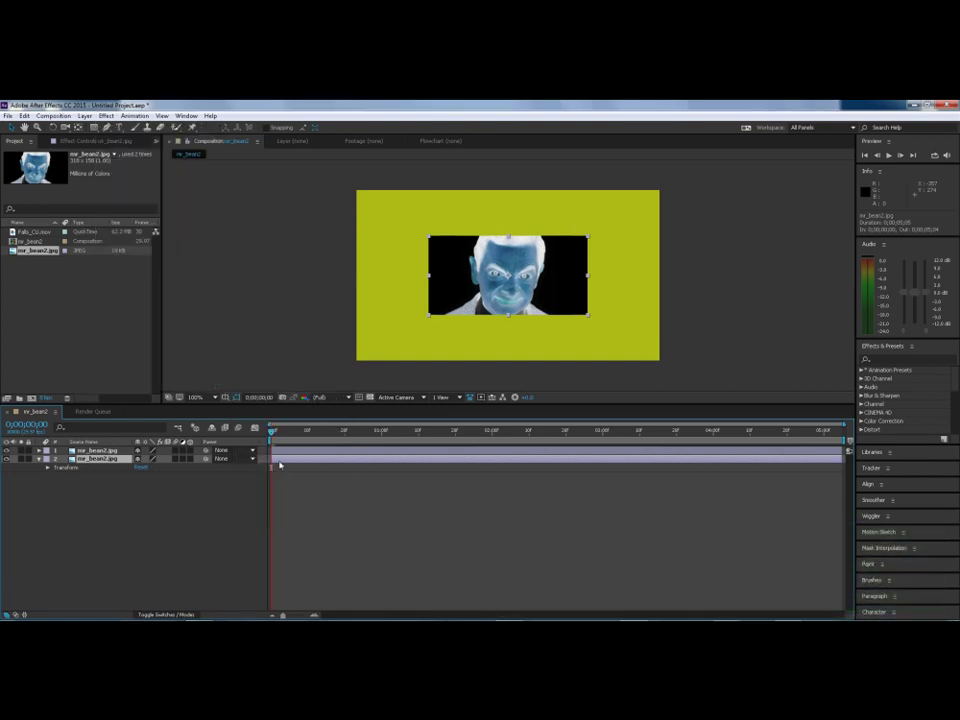
pyautogui.moveTo(82, 253); pyautogui.dragTo(26, 254)
pyautogui.moveTo(86, 277); pyautogui.dragTo(129, 277)
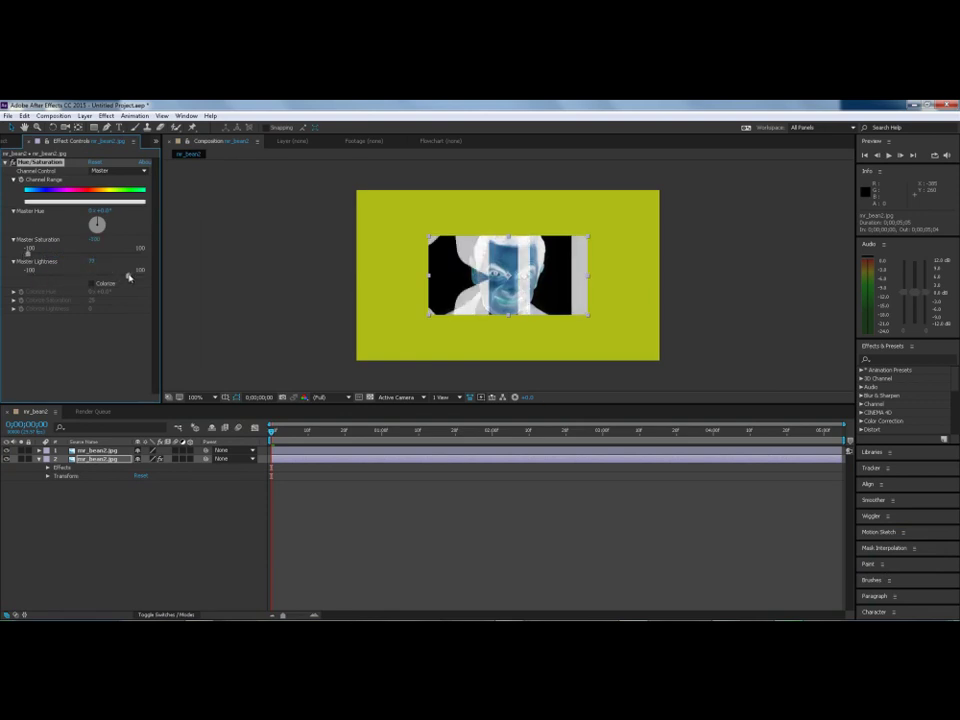
pyautogui.click(221, 279)
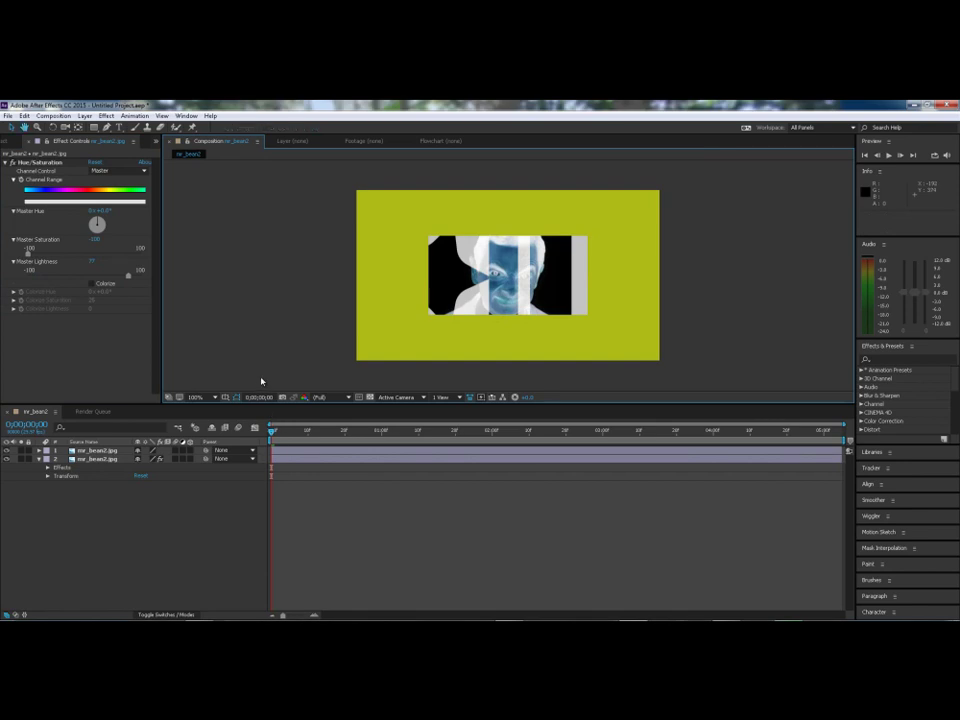
pyautogui.press('space')
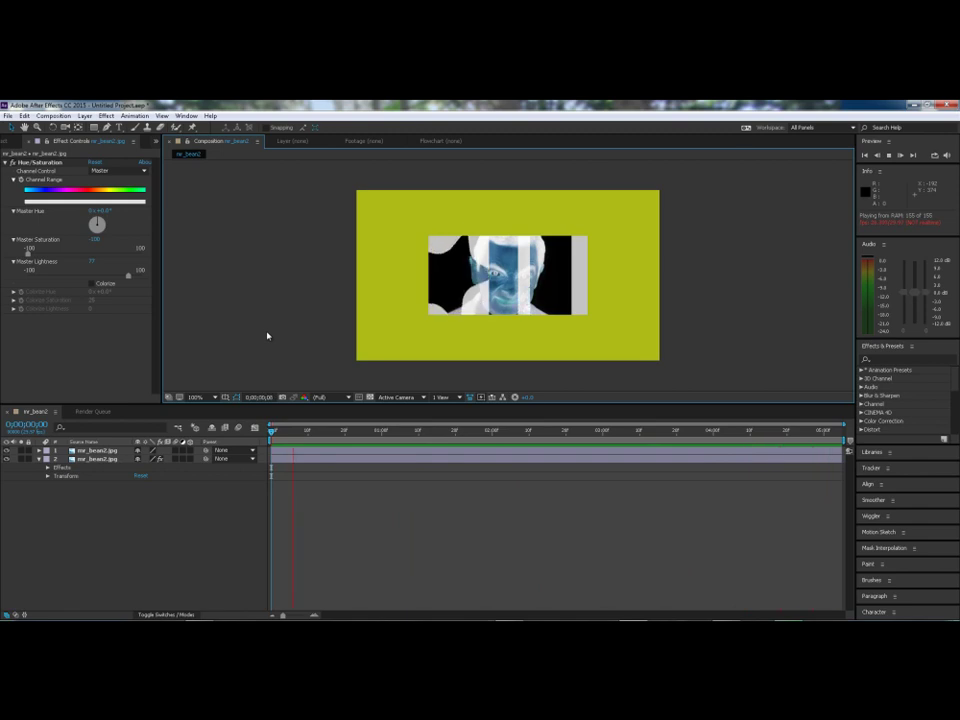
pyautogui.press('space')
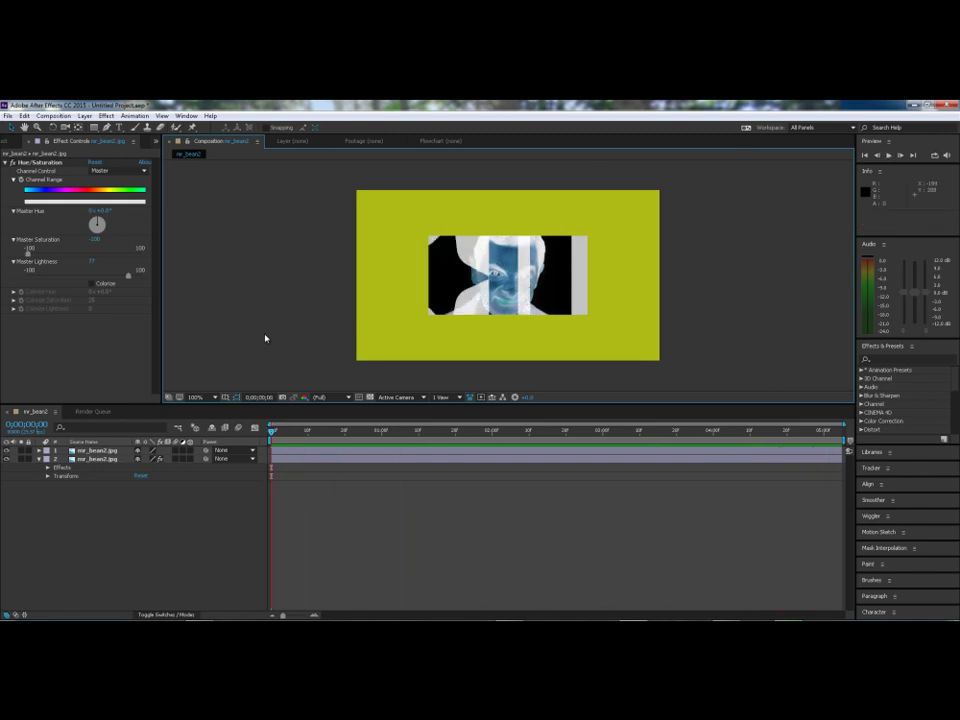